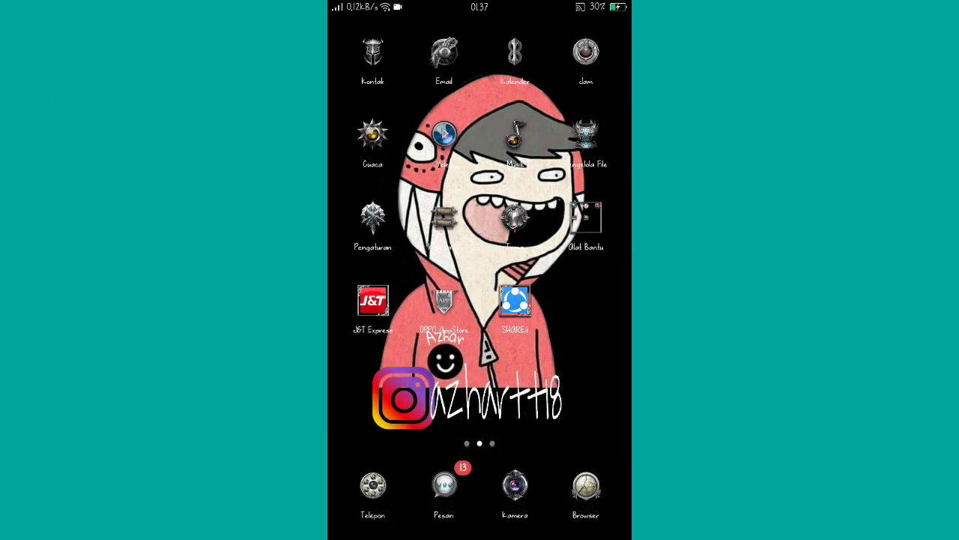
Step: Open the Editss folder of editing apps on the home screen and find PicSay Pro
click(374, 52)
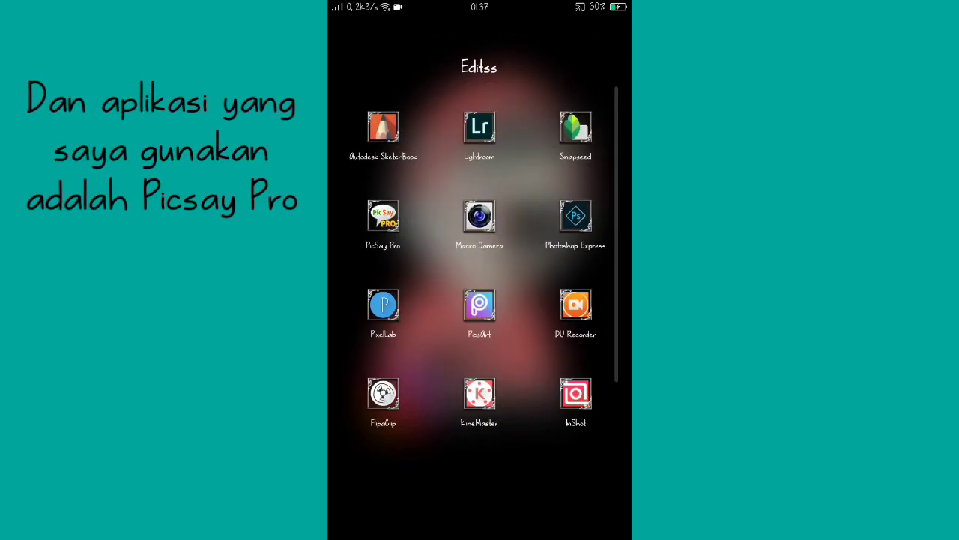
click(370, 248)
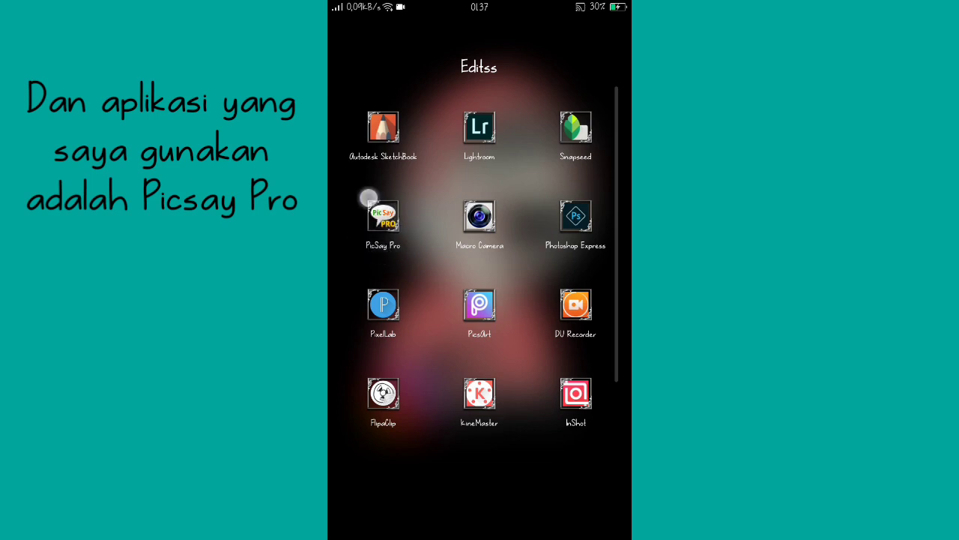
drag(369, 197, 383, 260)
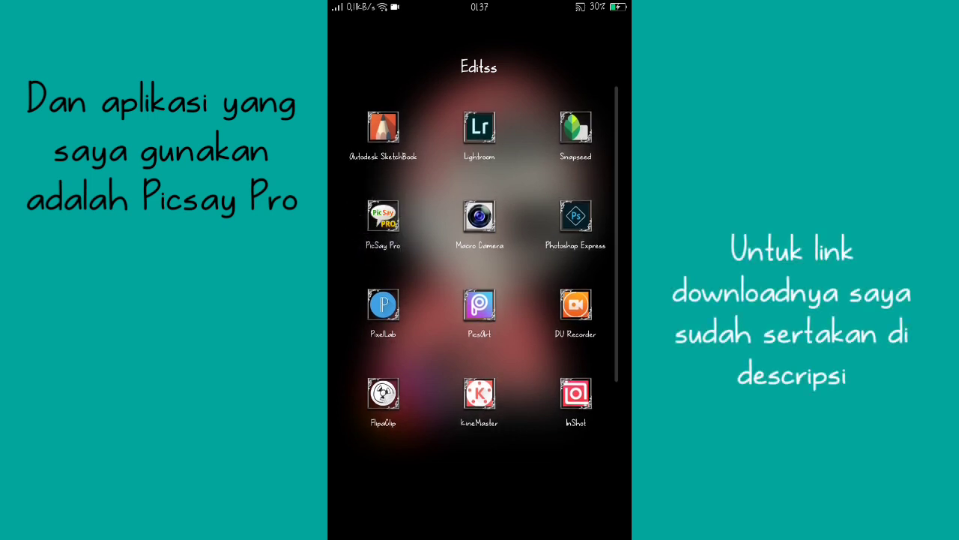
drag(390, 246, 387, 250)
click(370, 209)
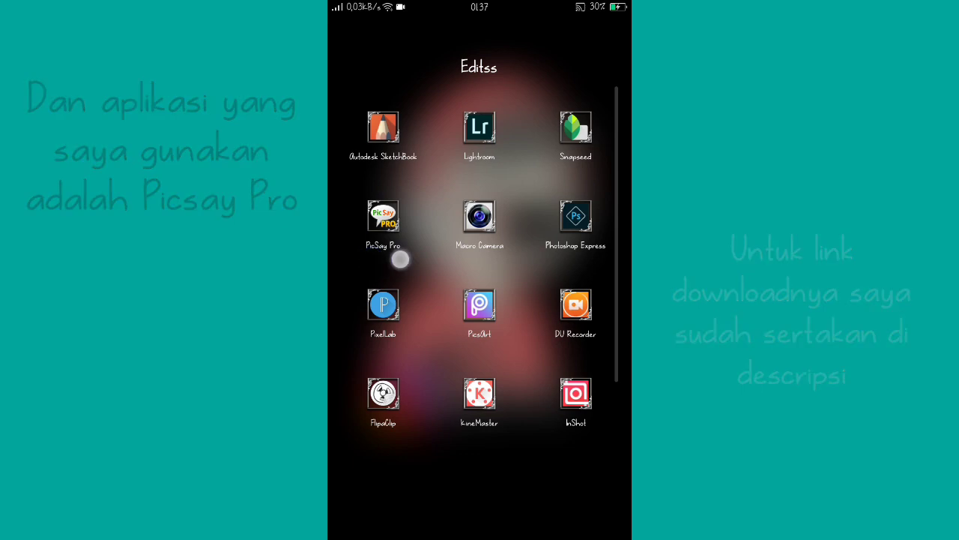
Step: Launch PicSay Pro and start a New Blank Picture via Get a Picture
click(383, 217)
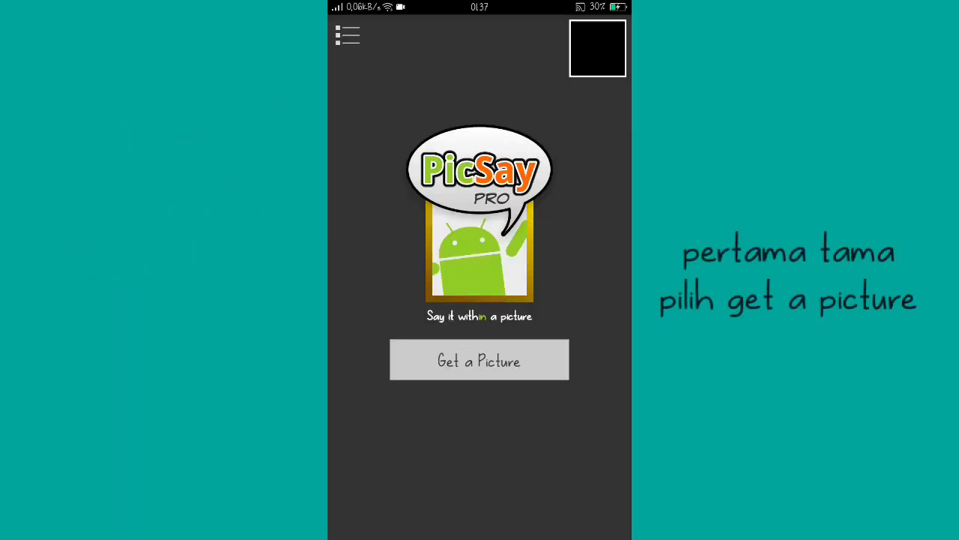
click(495, 359)
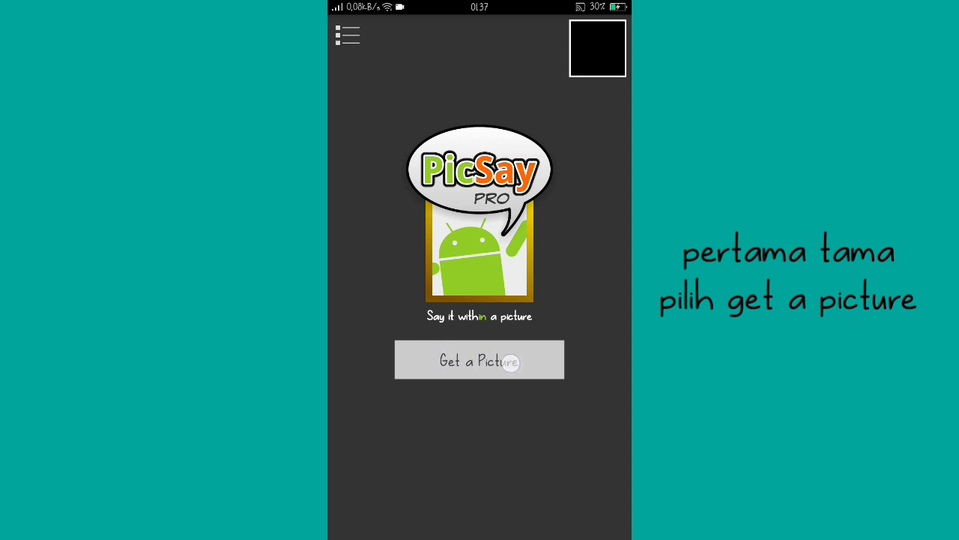
click(425, 373)
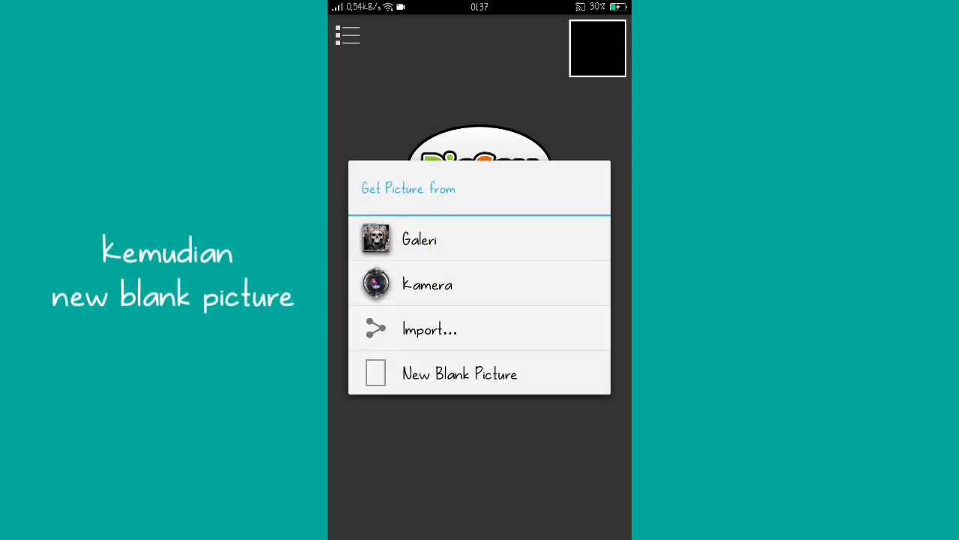
click(460, 373)
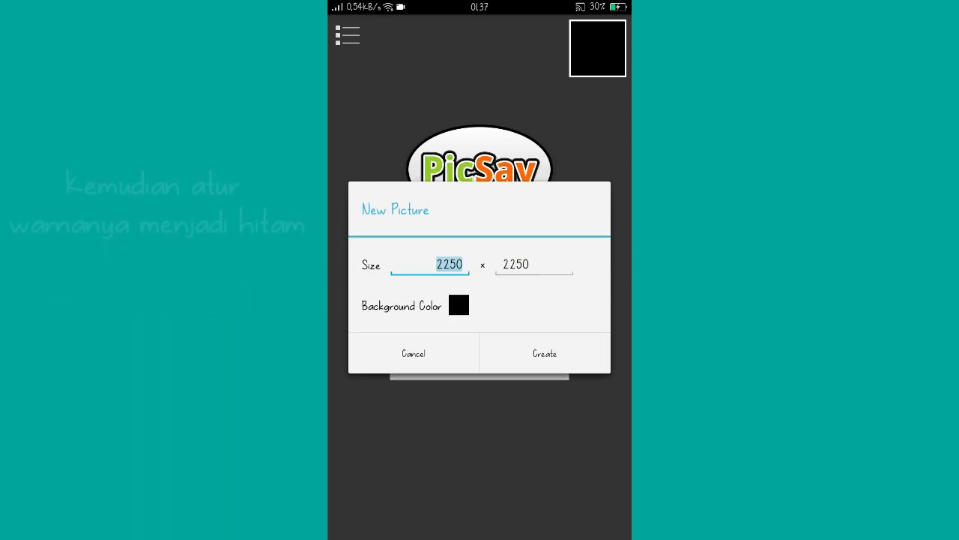
Step: Set the blank picture's background to opaque black: 0% saturation and brightness, 100% opacity
click(459, 308)
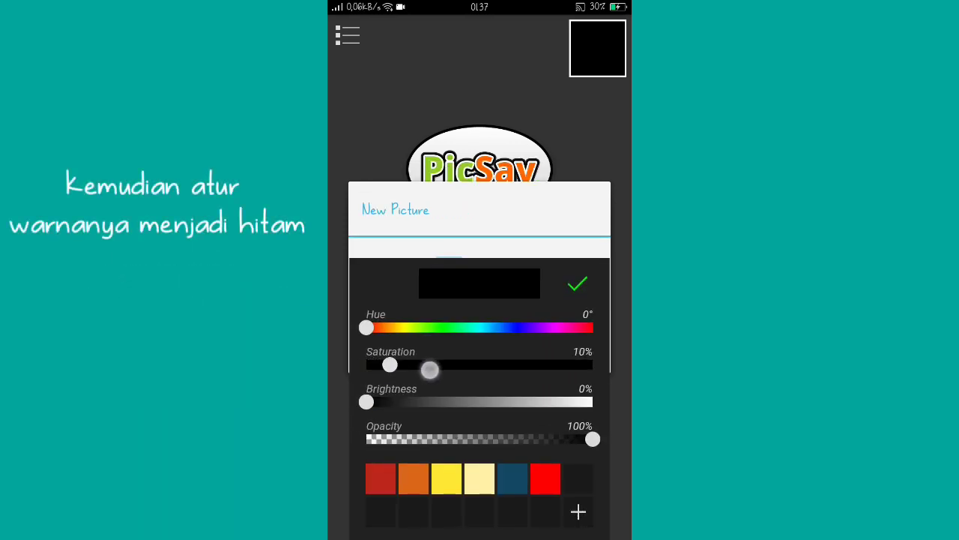
mouse_move(430, 369)
mouse_down()
mouse_move(591, 367)
mouse_move(377, 364)
mouse_up()
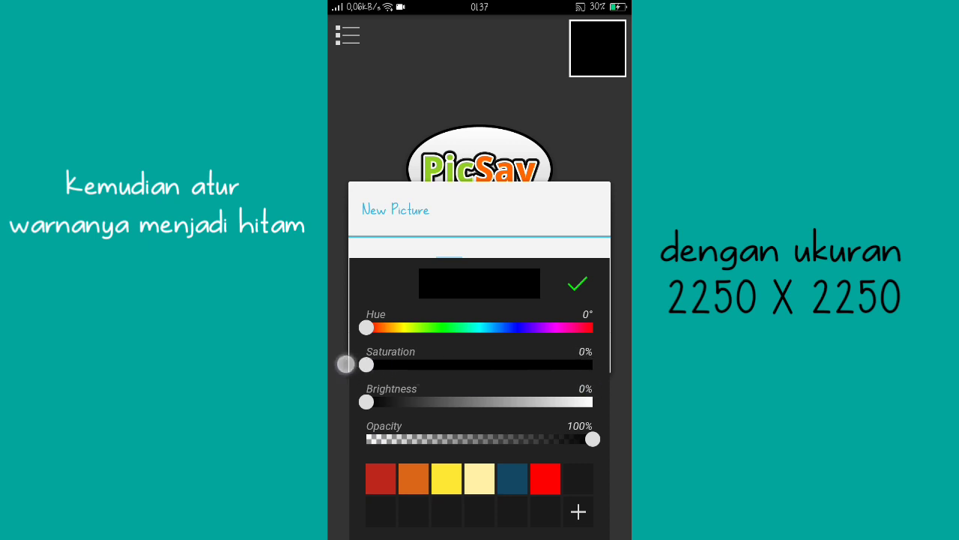
mouse_move(366, 401)
mouse_down()
mouse_move(450, 402)
mouse_move(345, 402)
mouse_up()
mouse_move(592, 439)
mouse_down()
mouse_move(488, 439)
mouse_move(621, 447)
mouse_up()
click(582, 289)
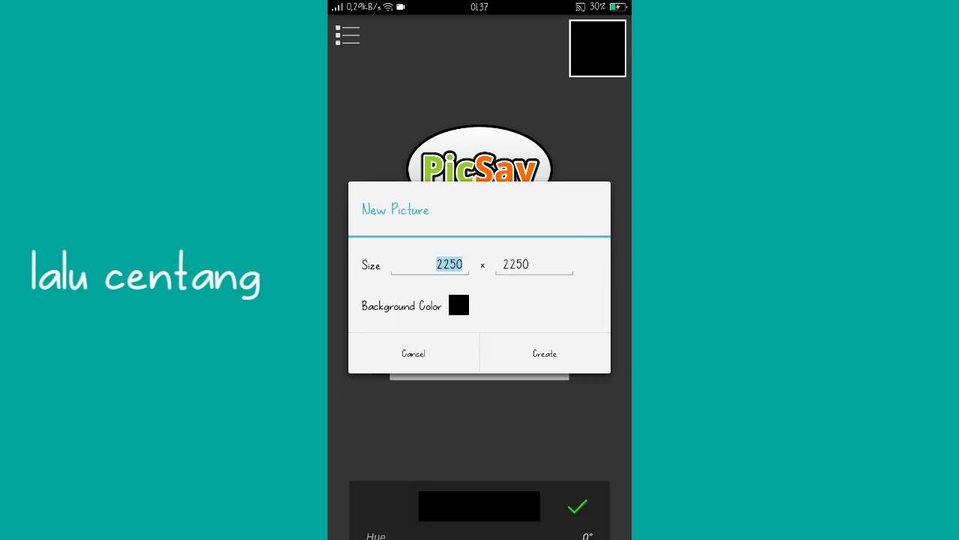
Step: Create the 2250 × 2250 black canvas and choose Insert Picture from the Effect list
click(547, 360)
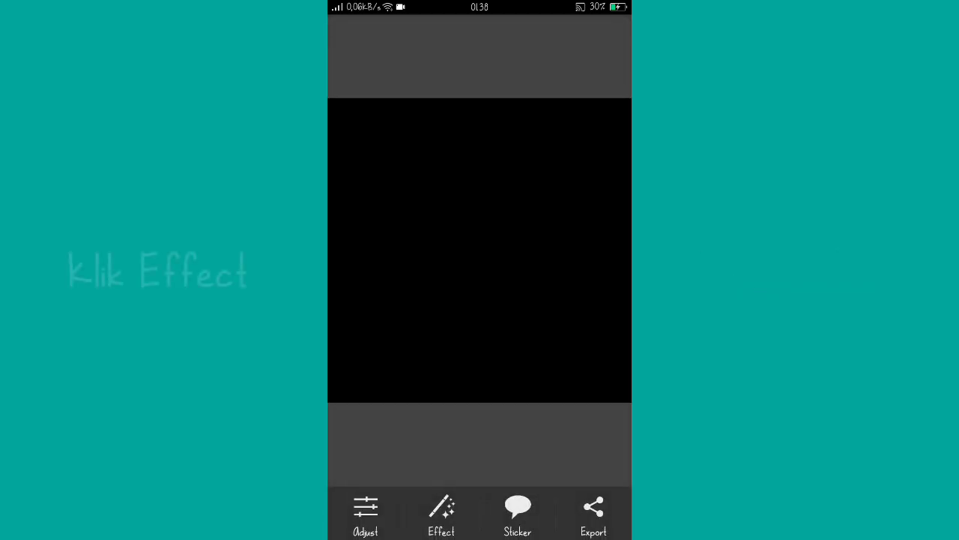
click(443, 514)
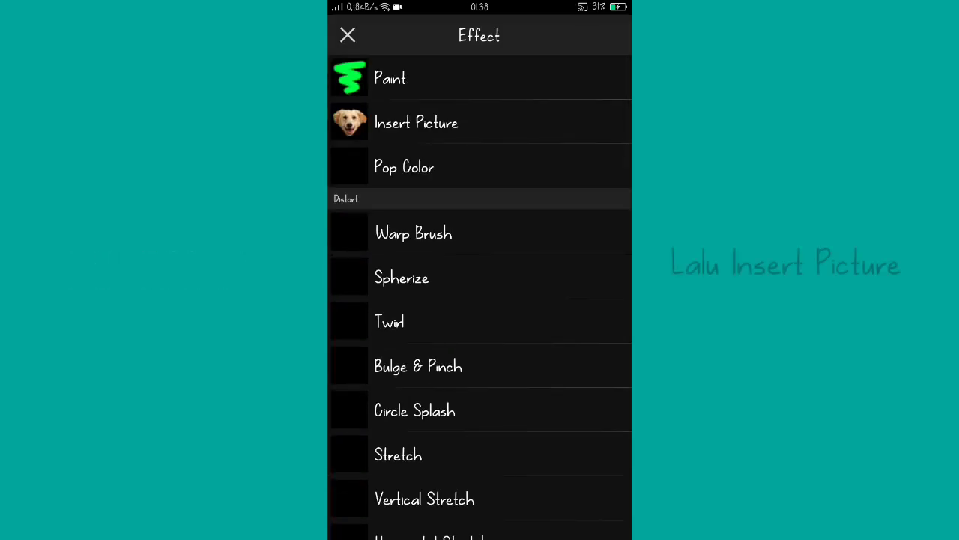
click(433, 129)
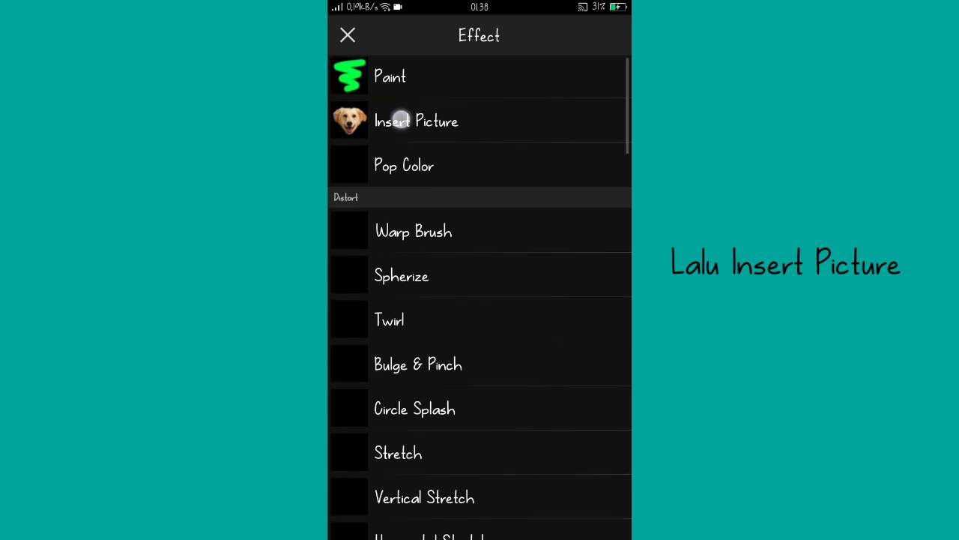
drag(416, 128, 452, 120)
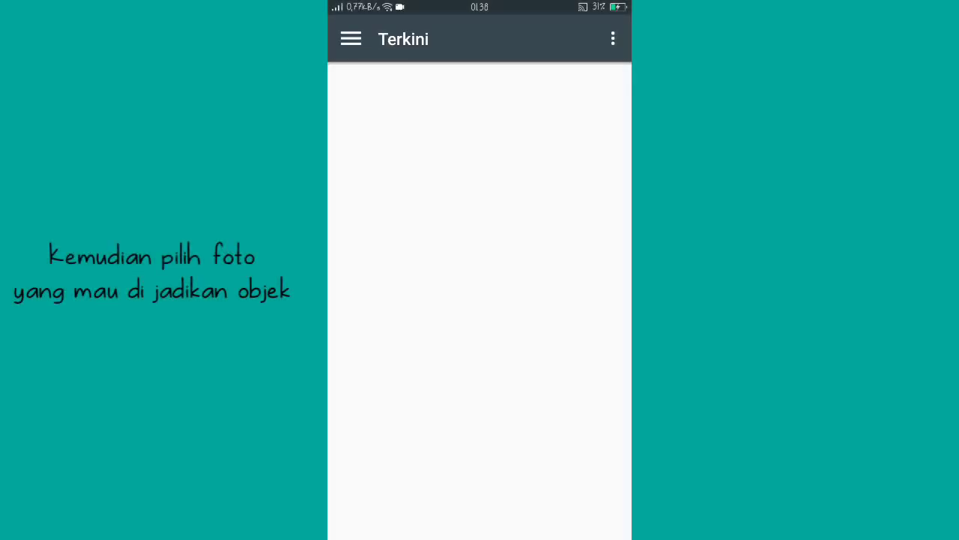
Step: Insert the portrait photo, enlarge it to nearly fill the black square, and shift it down
click(404, 139)
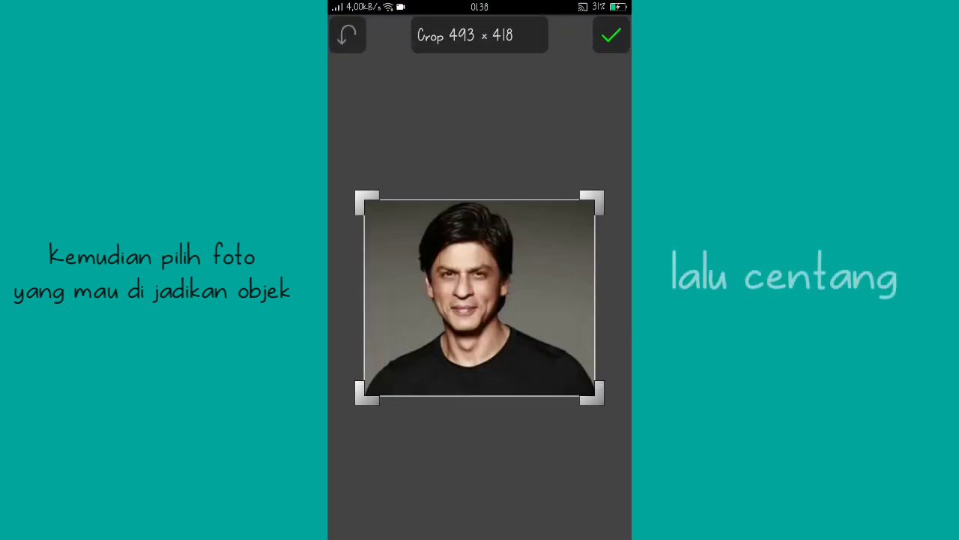
click(608, 35)
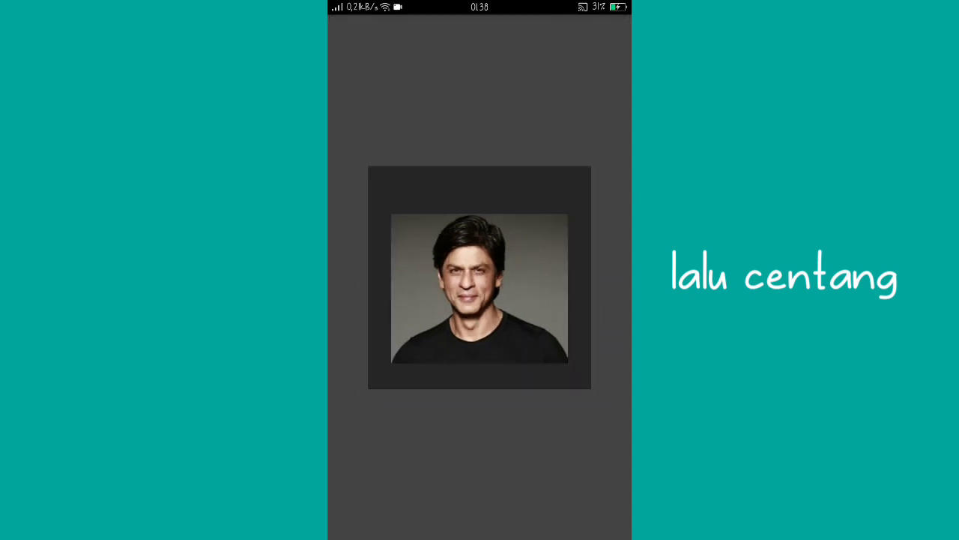
mouse_move(543, 332)
mouse_down()
mouse_move(611, 364)
mouse_move(614, 377)
mouse_up()
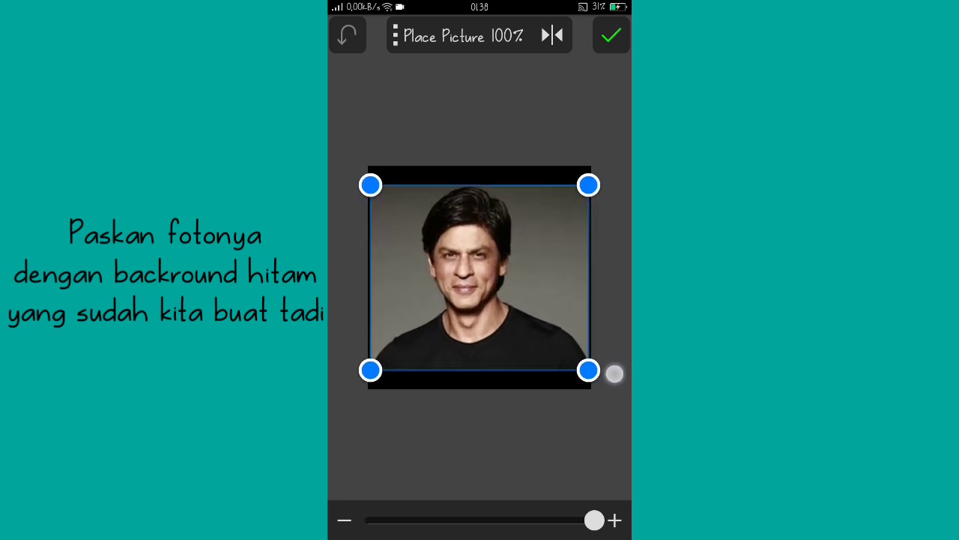
drag(545, 283, 545, 300)
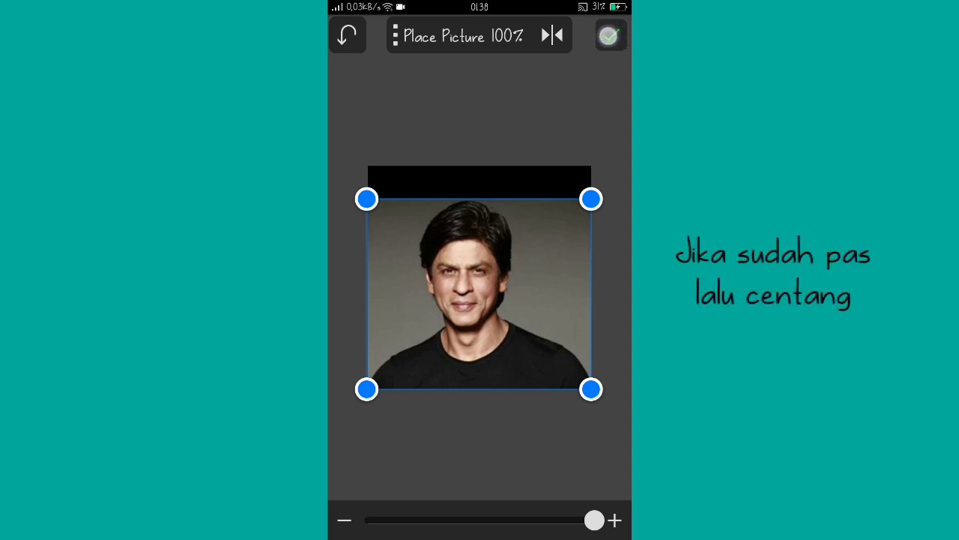
click(611, 35)
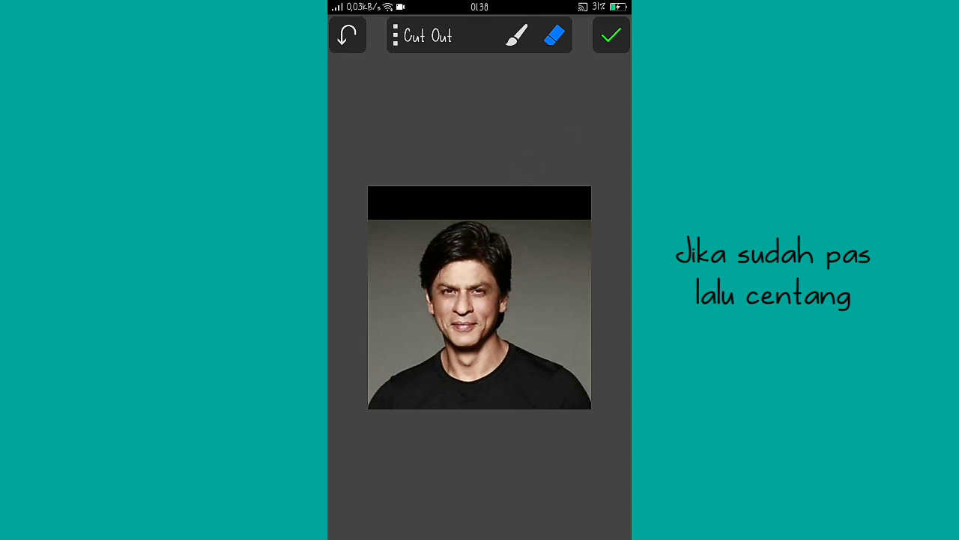
Step: Set the Cut Out eraser brush size to 48
click(554, 36)
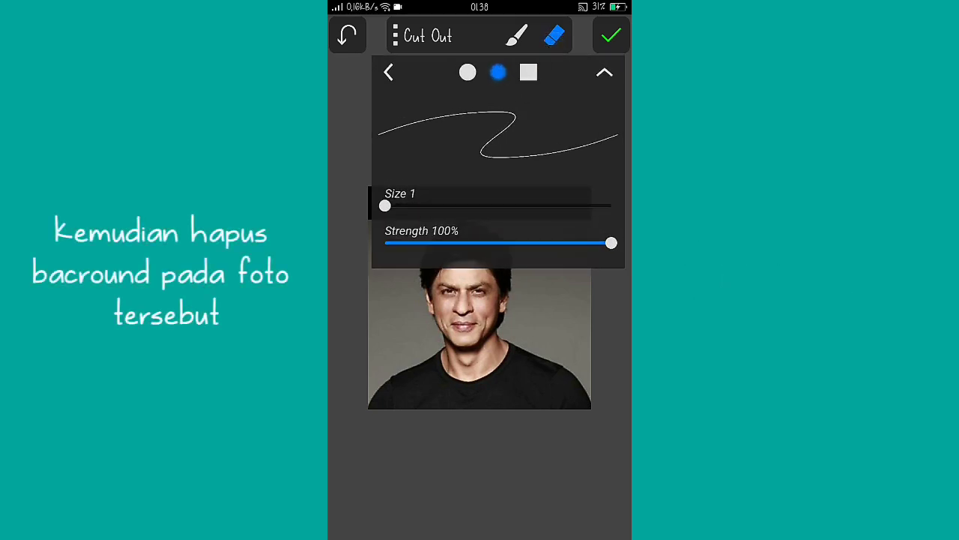
click(389, 72)
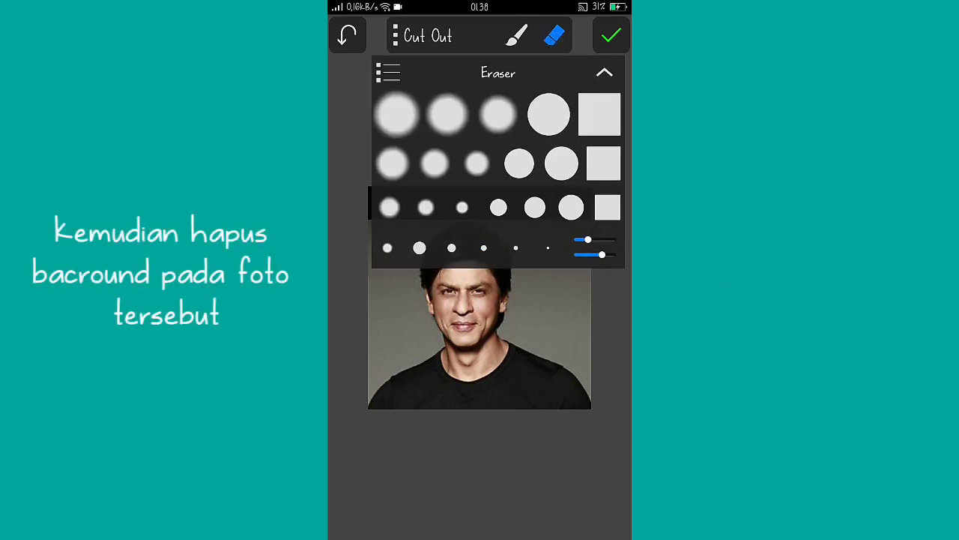
click(555, 35)
click(554, 36)
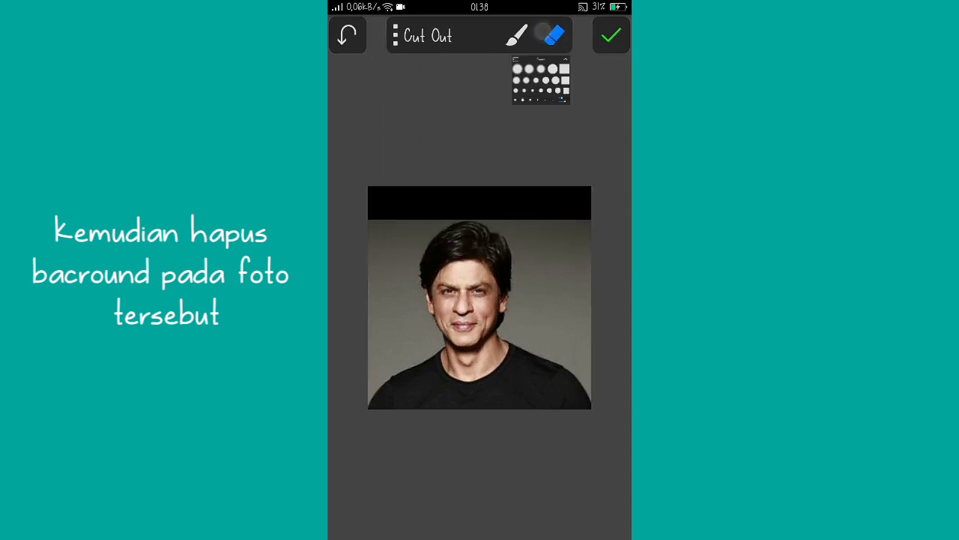
click(596, 247)
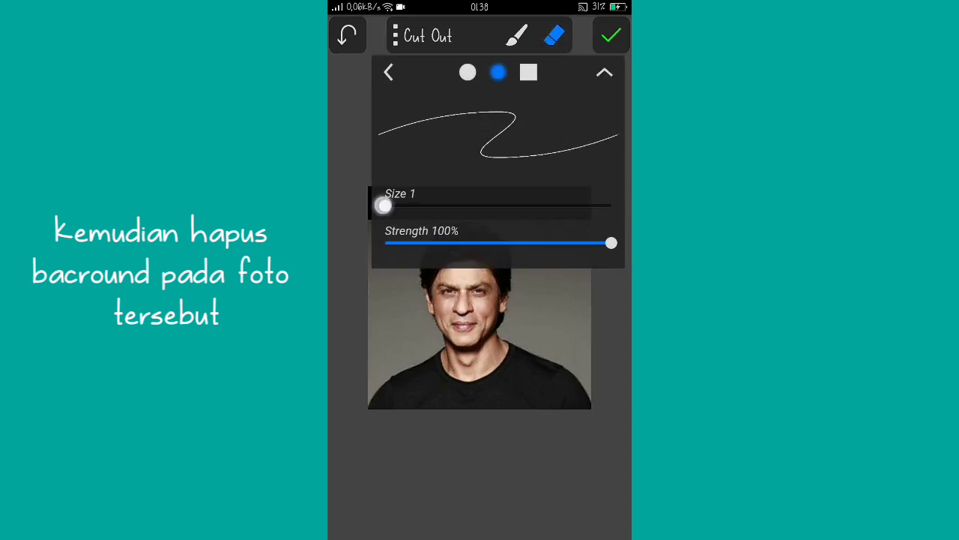
mouse_move(384, 205)
mouse_down()
mouse_move(494, 223)
mouse_move(482, 227)
mouse_up()
click(553, 36)
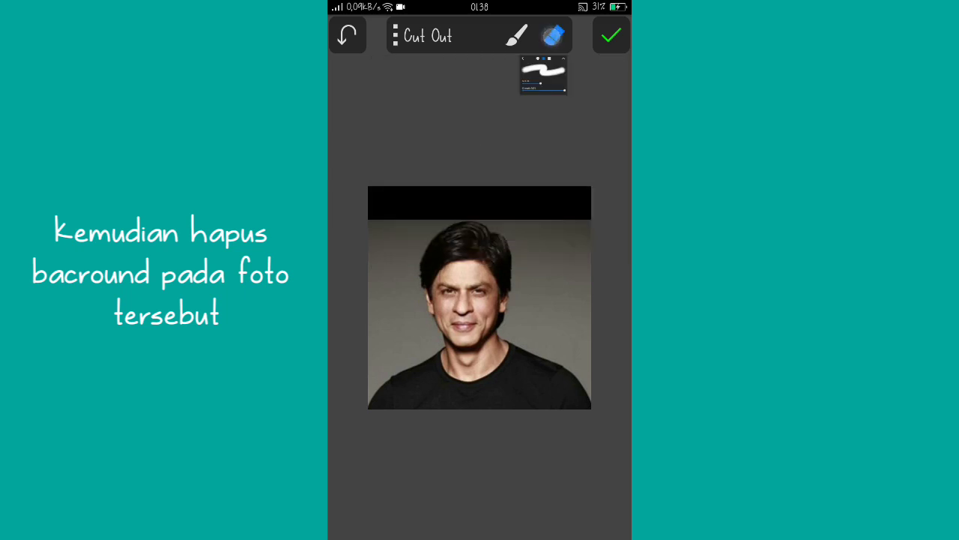
Step: Black out the grey background along the left edge, shoulder, neck and left of the head
scroll(464, 326, up, 3)
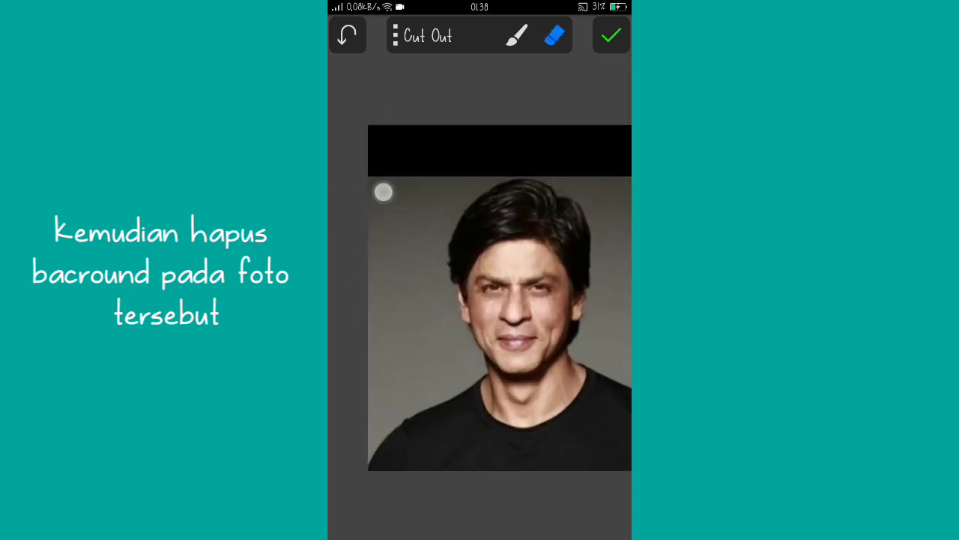
drag(383, 193, 378, 242)
mouse_move(372, 338)
mouse_down()
mouse_move(400, 292)
mouse_move(392, 368)
mouse_move(364, 394)
mouse_move(397, 374)
mouse_up()
scroll(424, 397, up, 5)
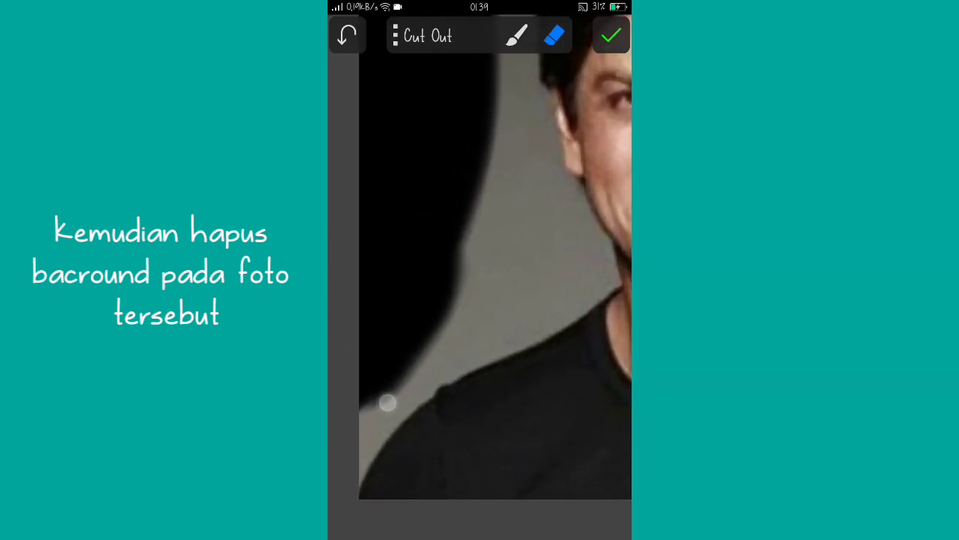
mouse_move(388, 403)
mouse_down()
mouse_move(462, 281)
mouse_move(348, 497)
mouse_move(364, 409)
mouse_move(497, 343)
mouse_move(475, 366)
mouse_up()
scroll(450, 412, down, 2)
scroll(433, 430, down, 2)
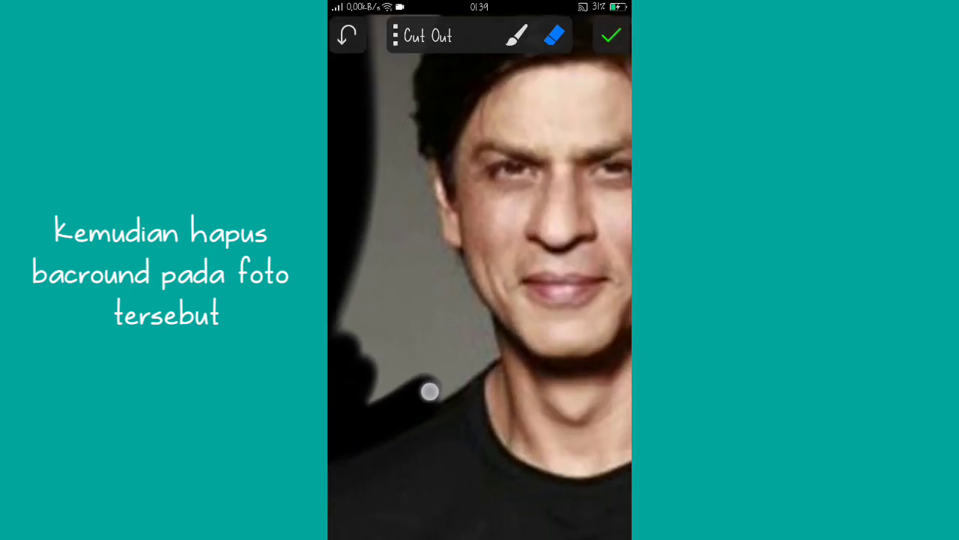
drag(428, 390, 488, 347)
scroll(480, 300, up, 2)
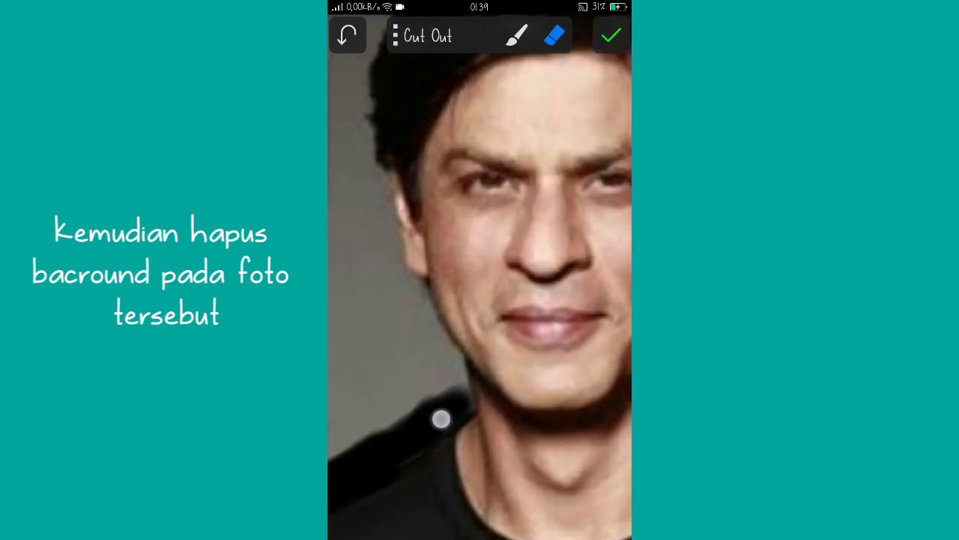
mouse_move(437, 404)
mouse_down()
mouse_move(452, 368)
mouse_move(349, 154)
mouse_up()
scroll(459, 342, down, 2)
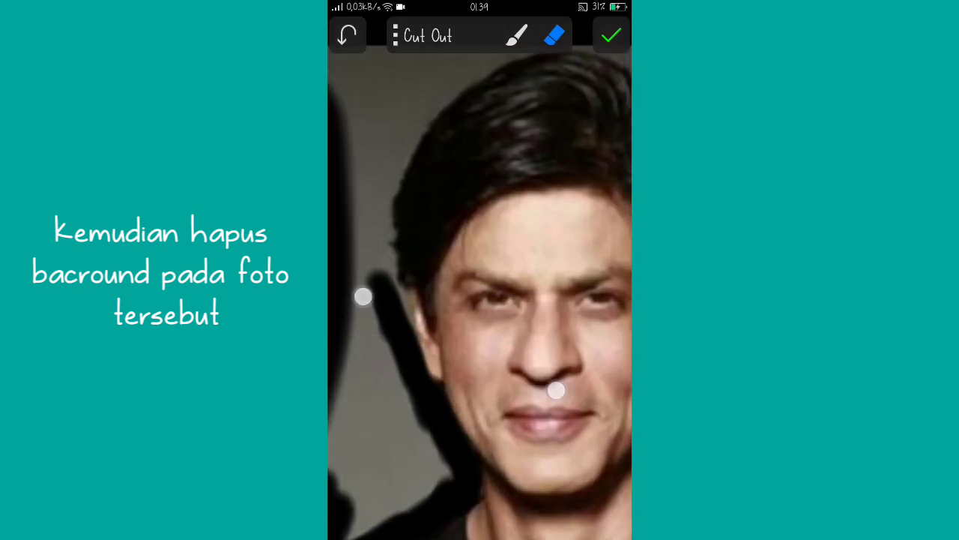
mouse_move(400, 366)
mouse_down()
mouse_move(377, 203)
mouse_move(384, 255)
mouse_move(428, 138)
mouse_move(473, 112)
mouse_move(375, 207)
mouse_move(401, 153)
mouse_move(345, 153)
mouse_move(337, 180)
mouse_up()
Step: Black out the background left of the face, above the hair and along the hair edge
scroll(480, 315, down, 2)
drag(386, 120, 381, 190)
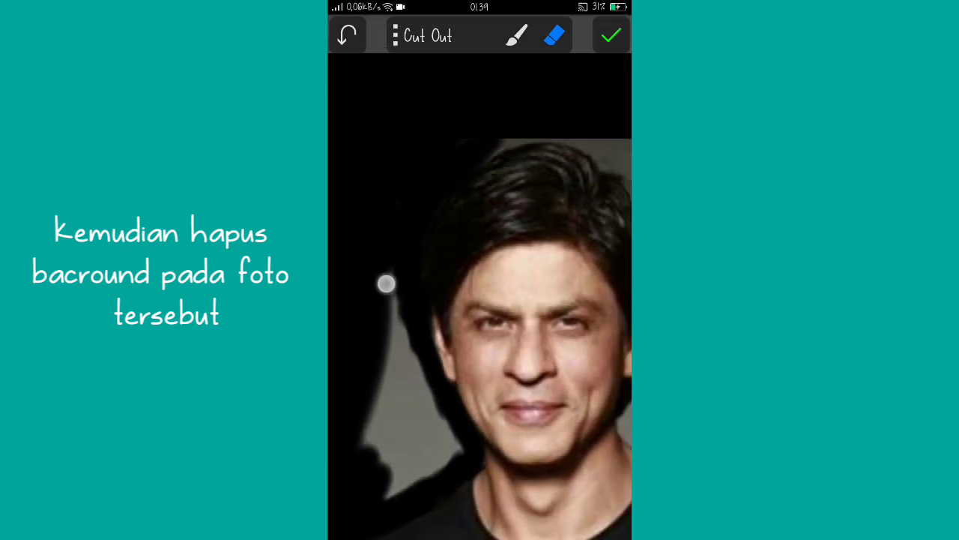
mouse_move(386, 284)
mouse_down()
mouse_move(395, 321)
mouse_move(370, 357)
mouse_move(359, 469)
mouse_move(442, 445)
mouse_up()
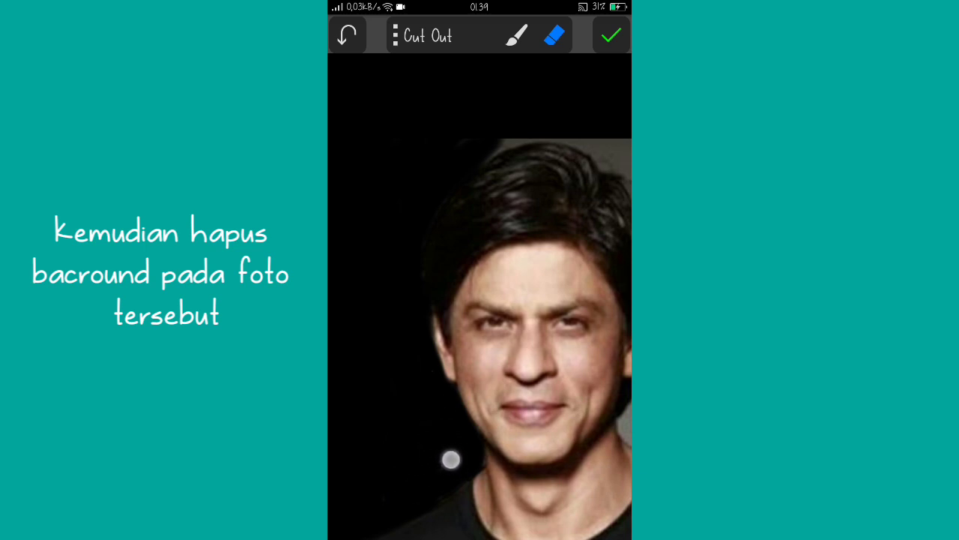
scroll(457, 315, up, 3)
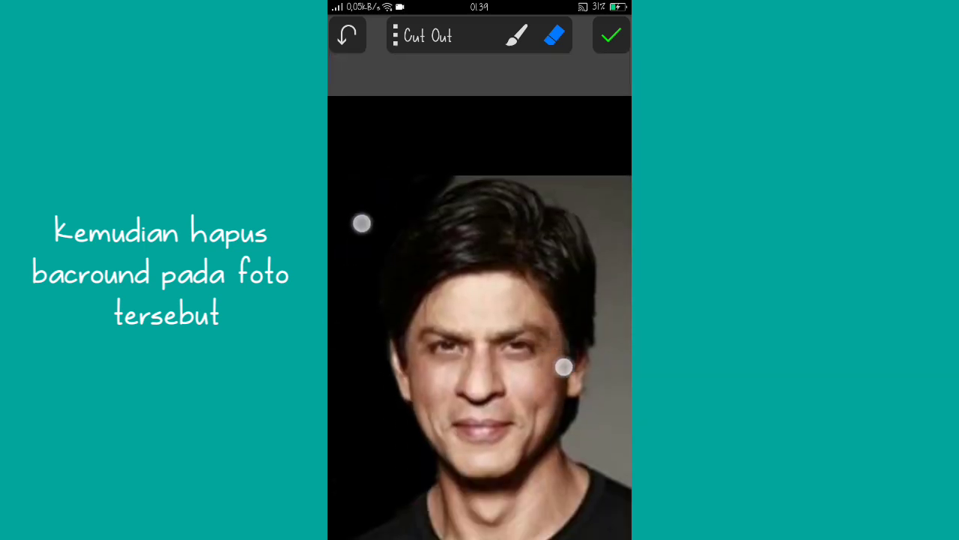
scroll(465, 299, up, 3)
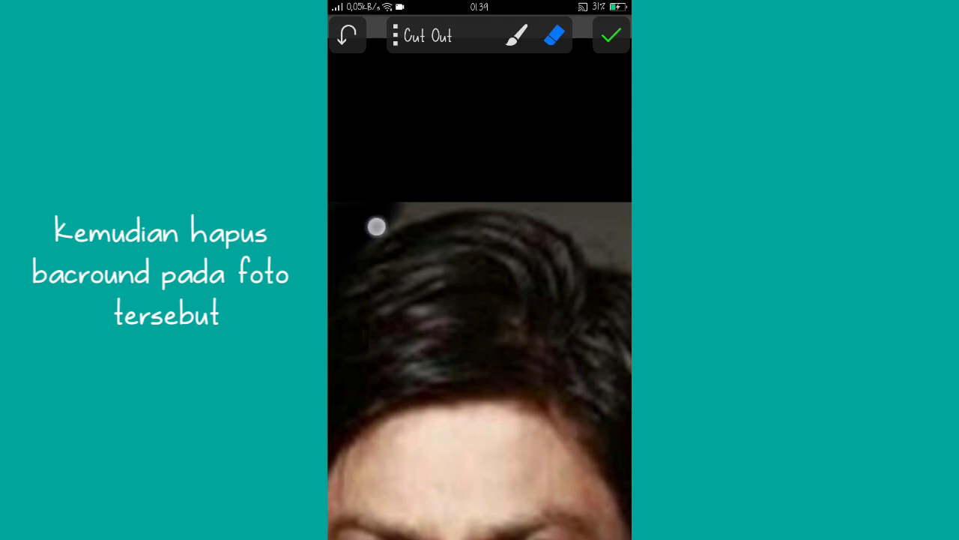
mouse_move(377, 227)
mouse_down()
mouse_move(495, 200)
mouse_move(419, 196)
mouse_move(569, 255)
mouse_move(512, 207)
mouse_up()
scroll(465, 270, up, 2)
drag(476, 136, 584, 255)
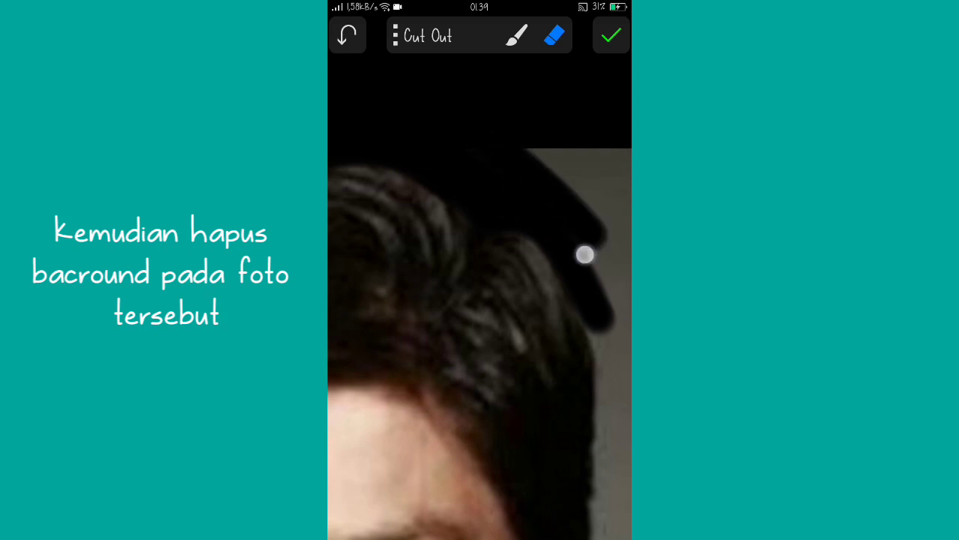
scroll(495, 278, down, 3)
scroll(489, 277, down, 2)
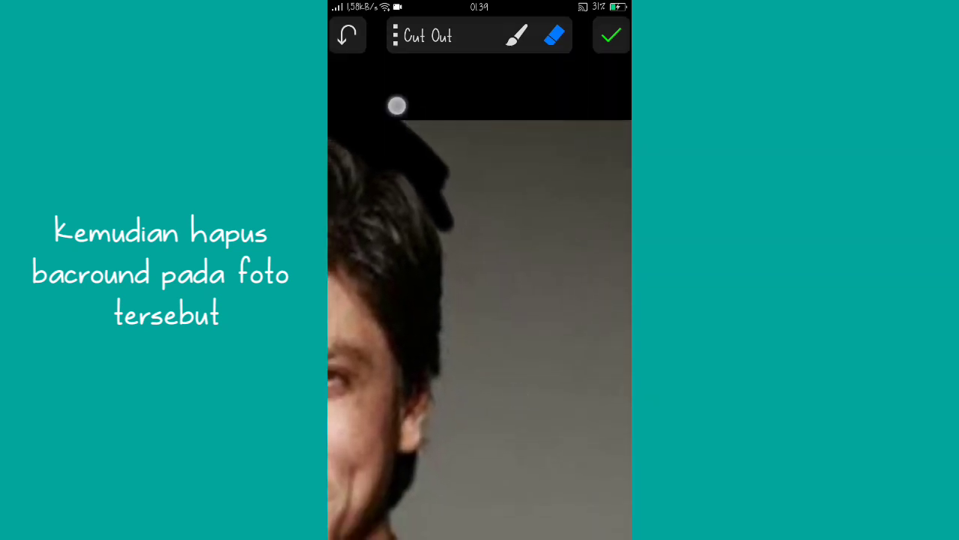
mouse_move(396, 105)
mouse_down()
mouse_move(477, 203)
mouse_move(447, 87)
mouse_move(495, 127)
mouse_move(546, 238)
mouse_move(550, 182)
mouse_move(595, 191)
mouse_move(600, 255)
mouse_up()
Step: Black out the background right of the hair, down past the ear to the jaw
scroll(540, 307, down, 2)
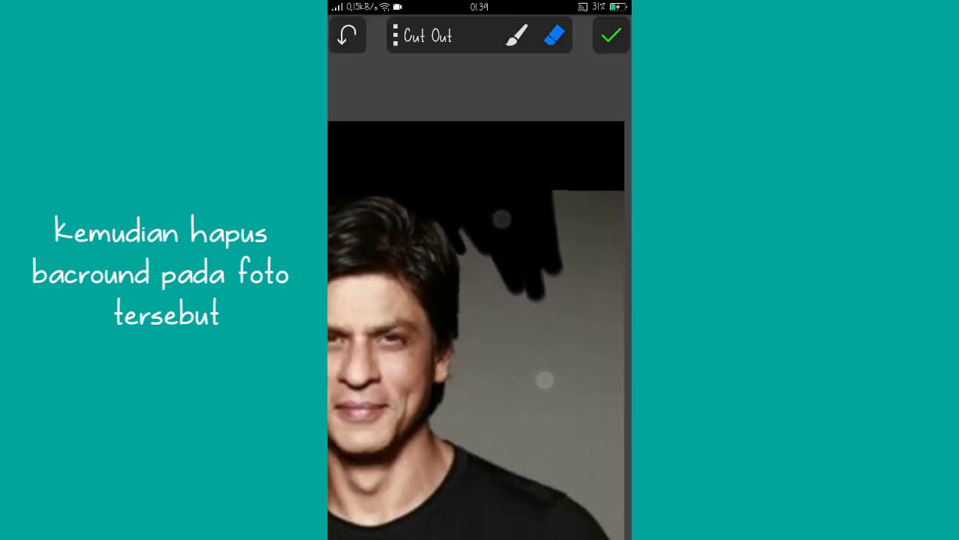
mouse_move(569, 321)
mouse_down()
mouse_move(572, 360)
mouse_move(613, 101)
mouse_move(598, 124)
mouse_move(602, 389)
mouse_move(614, 471)
mouse_move(554, 407)
mouse_move(503, 270)
mouse_move(504, 340)
mouse_up()
drag(504, 340, 488, 241)
mouse_move(490, 305)
mouse_down()
mouse_move(467, 210)
mouse_move(490, 307)
mouse_move(499, 208)
mouse_move(507, 315)
mouse_move(494, 375)
mouse_up()
scroll(484, 270, up, 5)
scroll(485, 247, up, 2)
scroll(487, 257, down, 2)
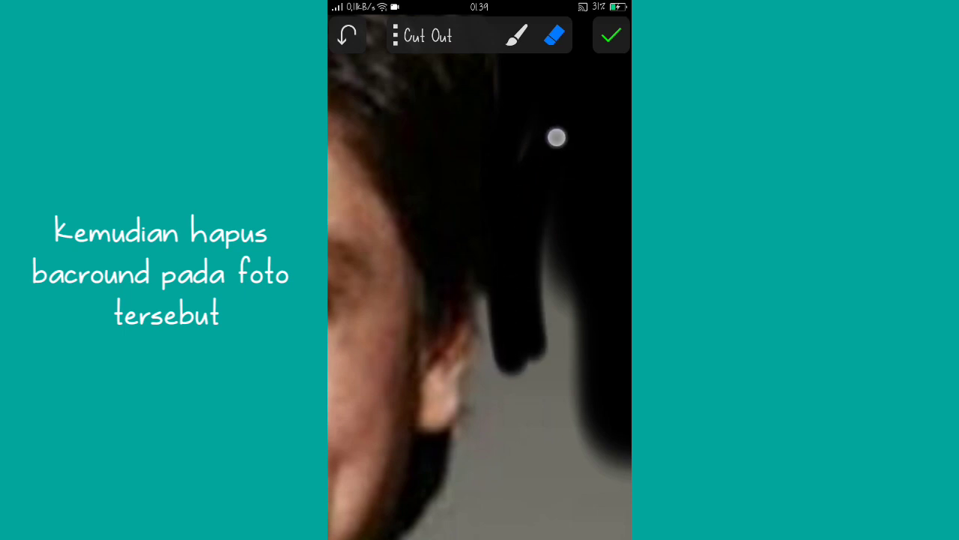
drag(557, 137, 491, 390)
scroll(478, 240, down, 3)
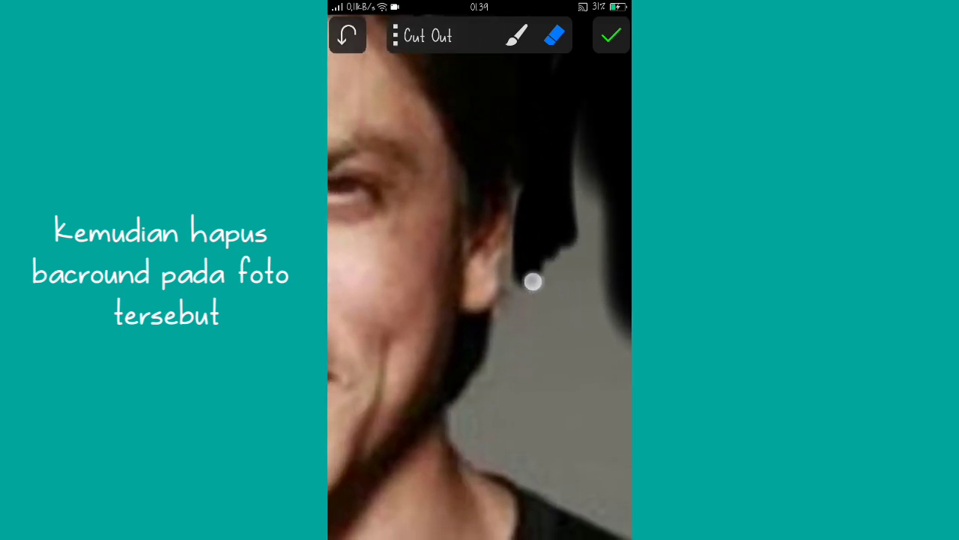
drag(532, 281, 496, 347)
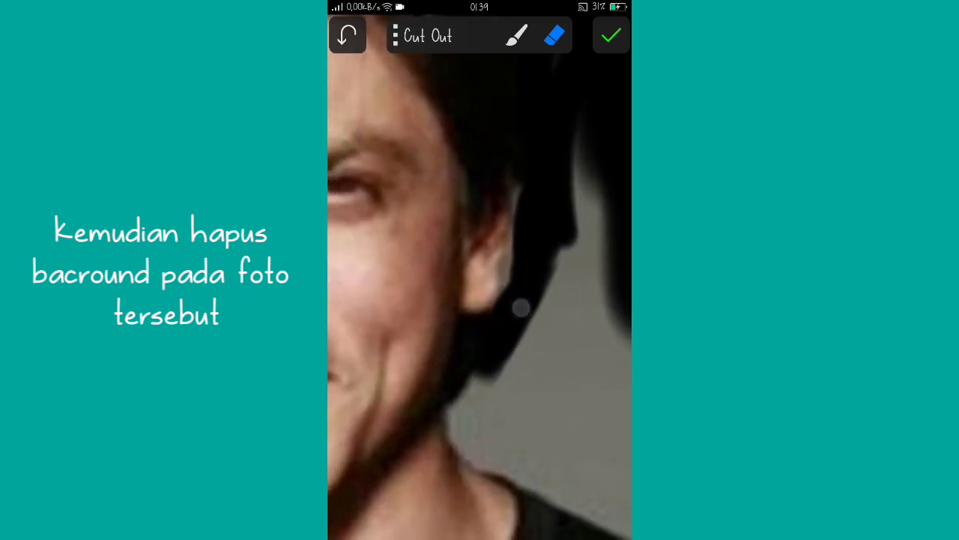
mouse_move(521, 308)
mouse_down()
mouse_move(454, 414)
mouse_move(480, 449)
mouse_up()
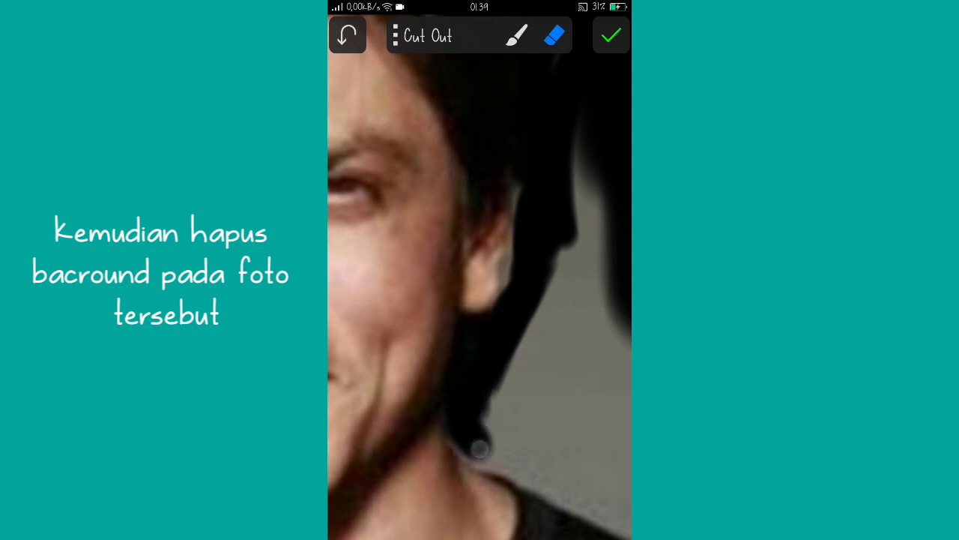
Step: Black out the remaining grey around the shoulder and neck, then apply the cutout without saving it
drag(572, 409, 542, 349)
mouse_move(454, 382)
mouse_down()
mouse_move(525, 405)
mouse_move(559, 428)
mouse_up()
scroll(450, 426, down, 3)
mouse_move(427, 363)
mouse_down()
mouse_move(487, 398)
mouse_move(505, 387)
mouse_move(514, 347)
mouse_move(493, 319)
mouse_move(487, 329)
mouse_move(505, 293)
mouse_move(585, 413)
mouse_move(511, 386)
mouse_up()
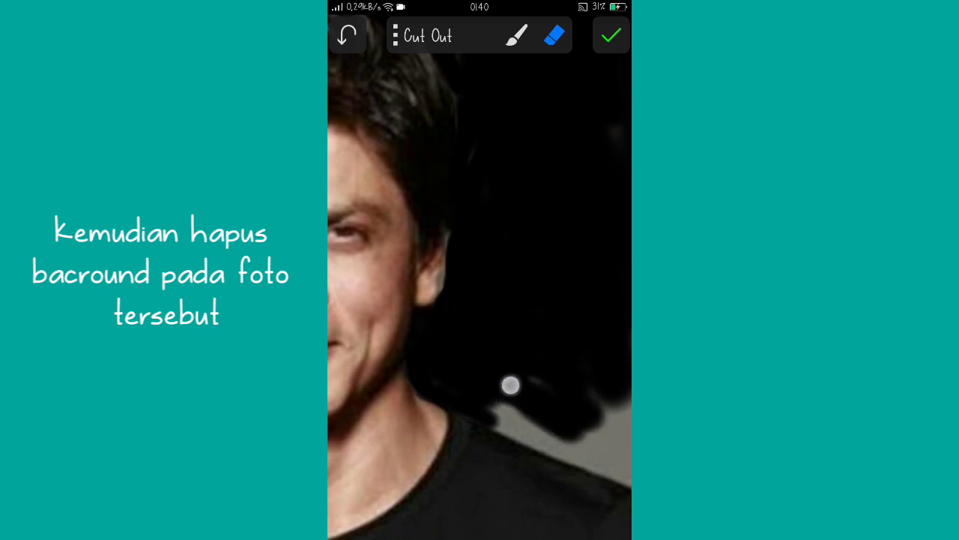
mouse_move(550, 415)
mouse_down()
mouse_move(484, 403)
mouse_move(527, 433)
mouse_move(437, 382)
mouse_move(493, 381)
mouse_move(592, 462)
mouse_move(462, 368)
mouse_move(608, 518)
mouse_move(461, 300)
mouse_move(546, 323)
mouse_up()
scroll(483, 413, down, 2)
scroll(541, 347, right, 2)
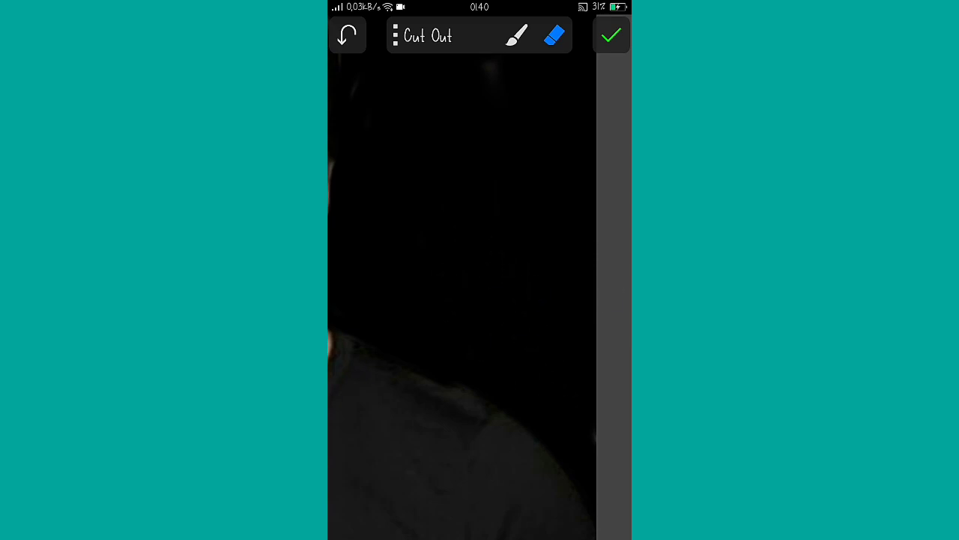
scroll(499, 329, down, 5)
scroll(491, 356, down, 3)
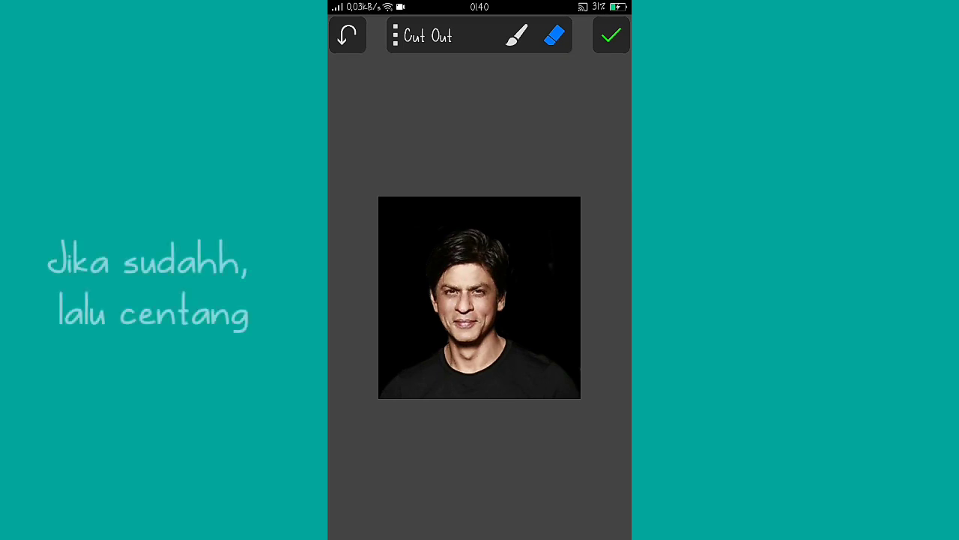
click(609, 39)
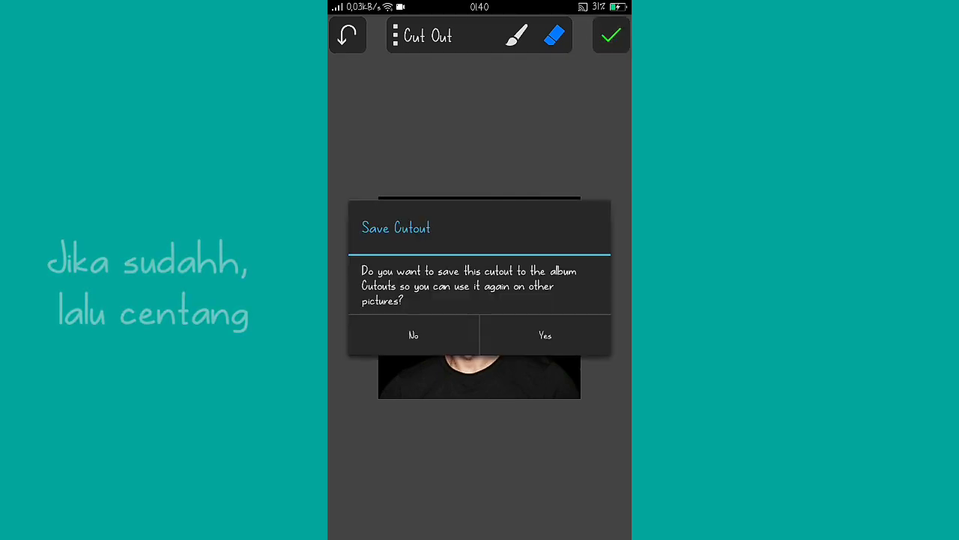
click(403, 336)
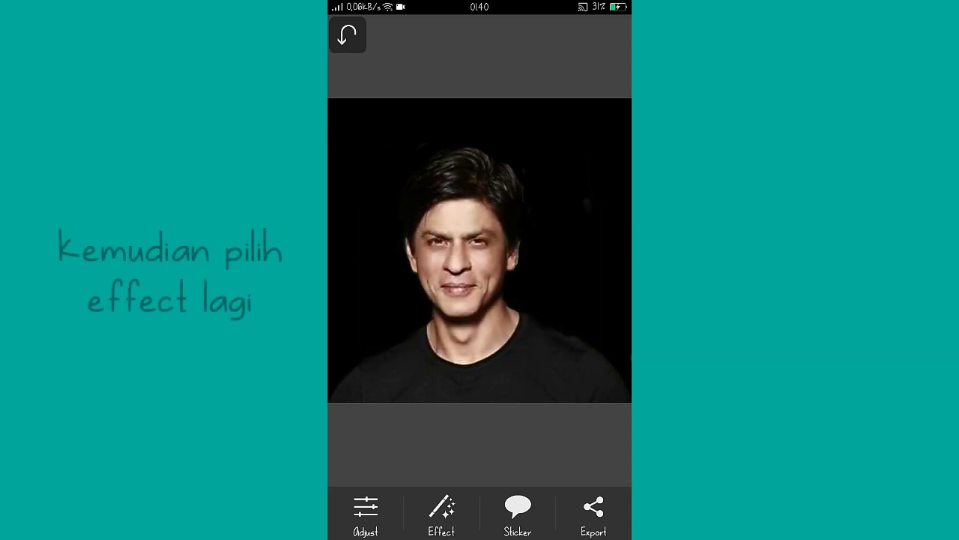
Step: Apply the Grayscale effect from Color Adjustments to the portrait at 222°
click(441, 530)
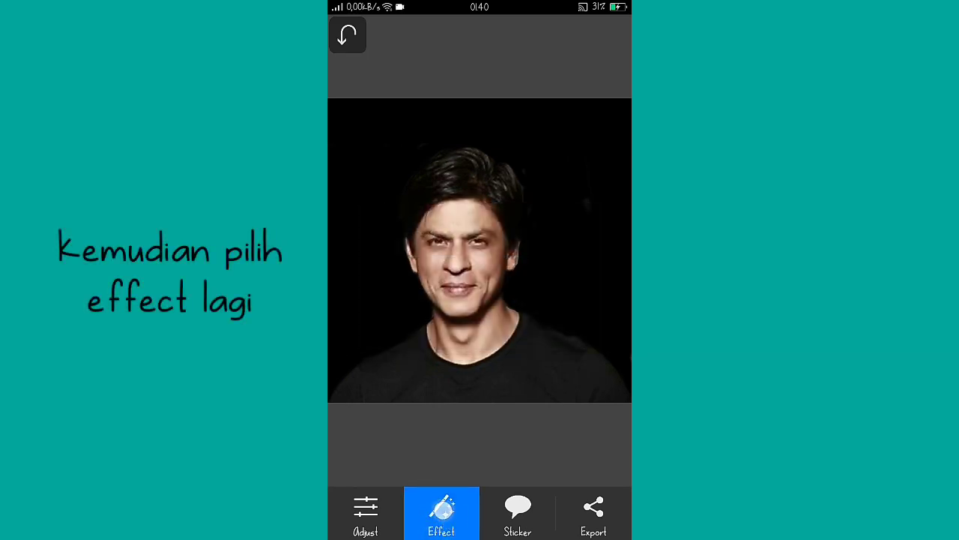
drag(377, 494, 377, 205)
drag(377, 347, 377, 248)
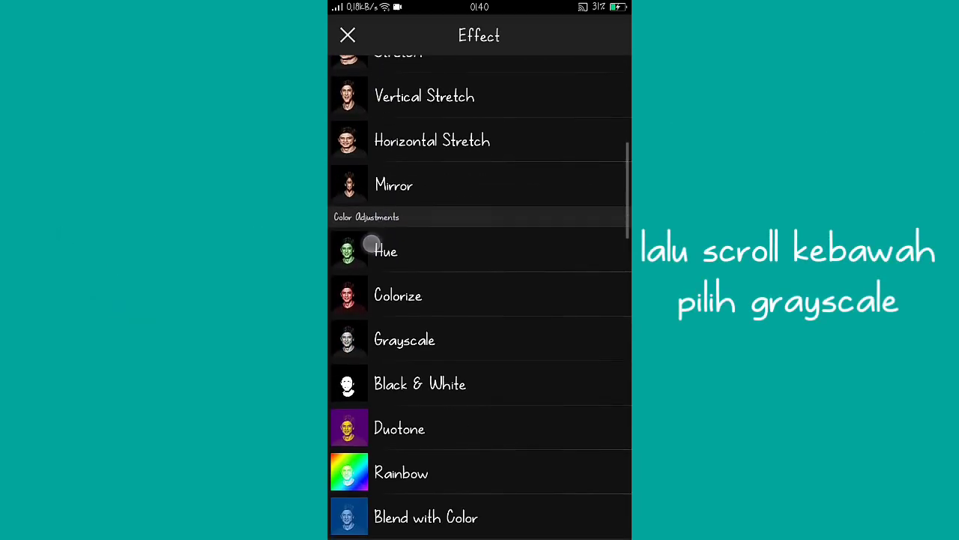
click(395, 345)
mouse_move(418, 341)
mouse_down()
mouse_move(396, 337)
mouse_move(426, 332)
mouse_up()
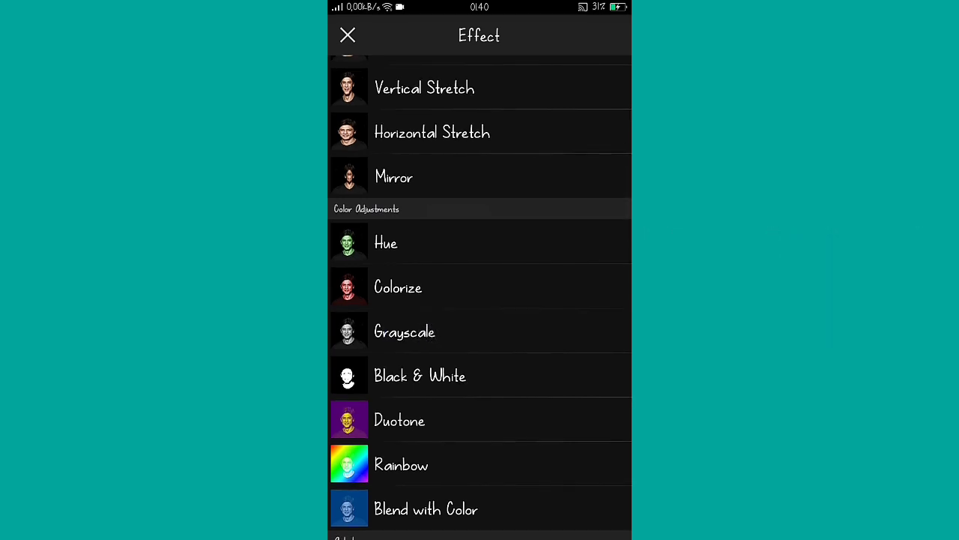
click(428, 330)
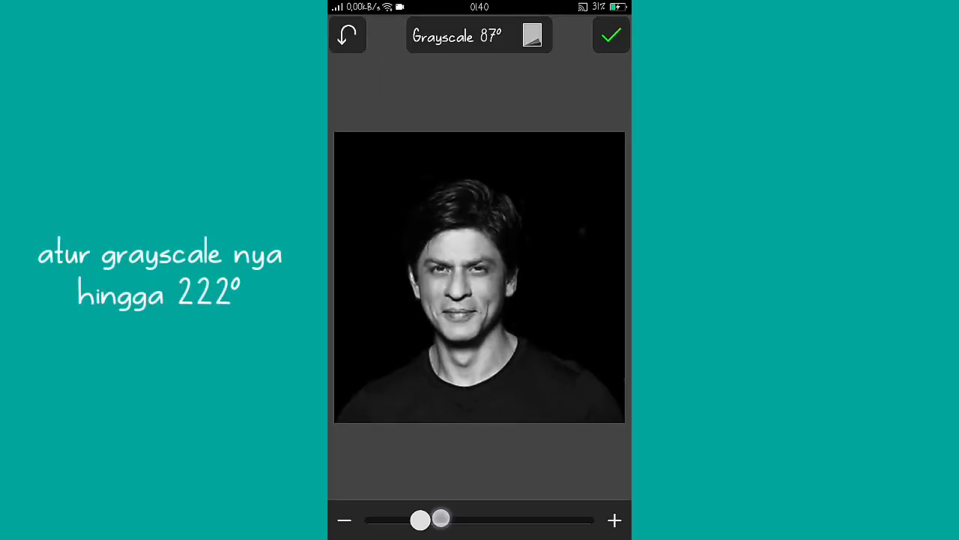
mouse_move(441, 518)
mouse_down()
mouse_move(527, 518)
mouse_move(443, 511)
mouse_move(510, 509)
mouse_up()
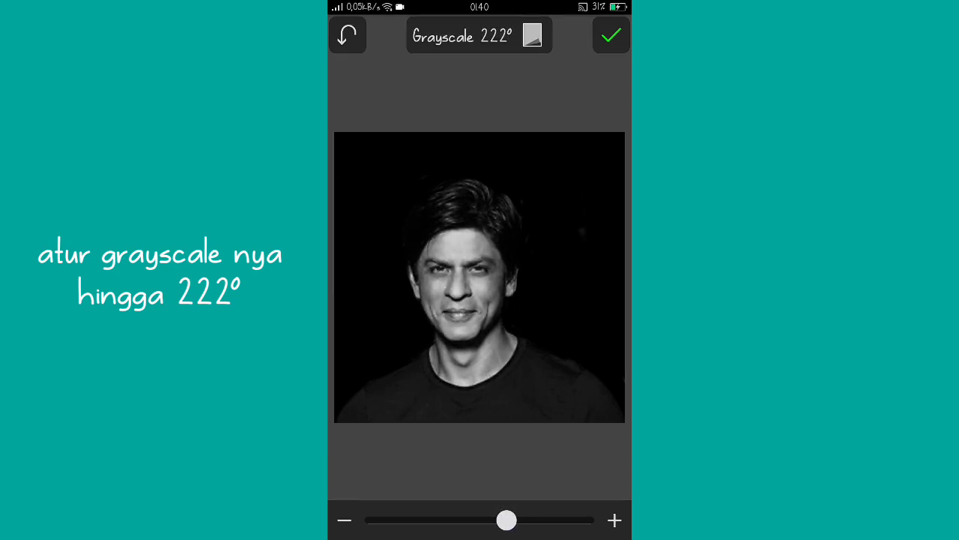
click(611, 36)
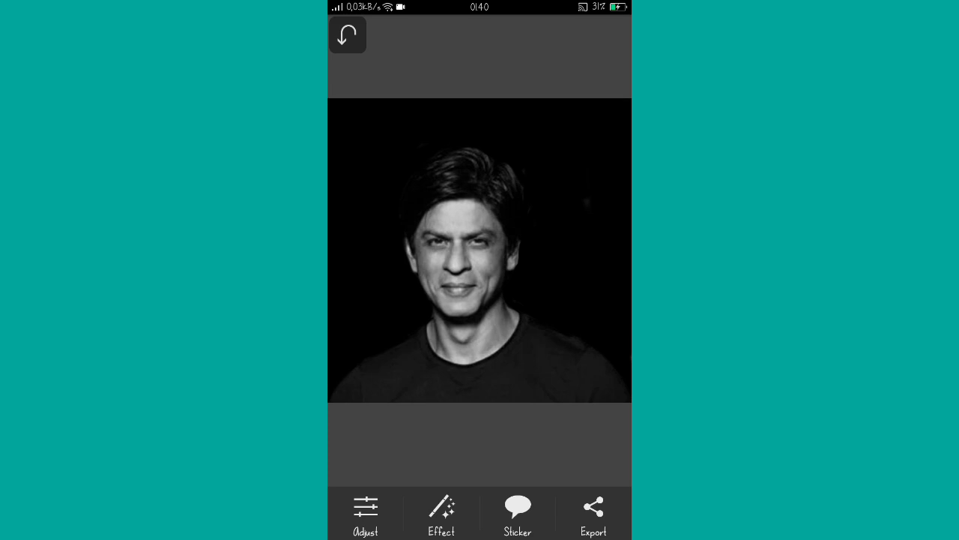
Step: Insert the plain black photo cropped to 2304 x 2104, enlarged to cover the whole portrait
click(441, 513)
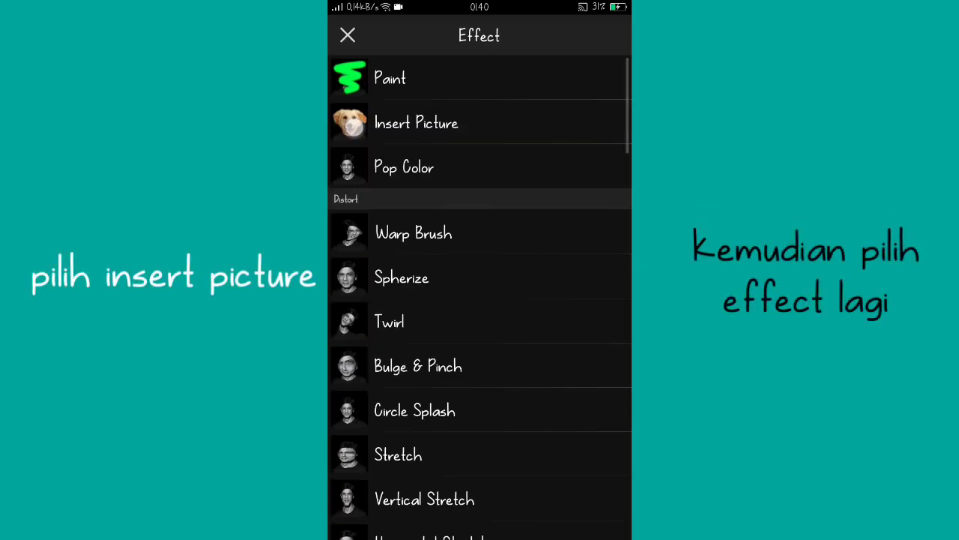
click(367, 122)
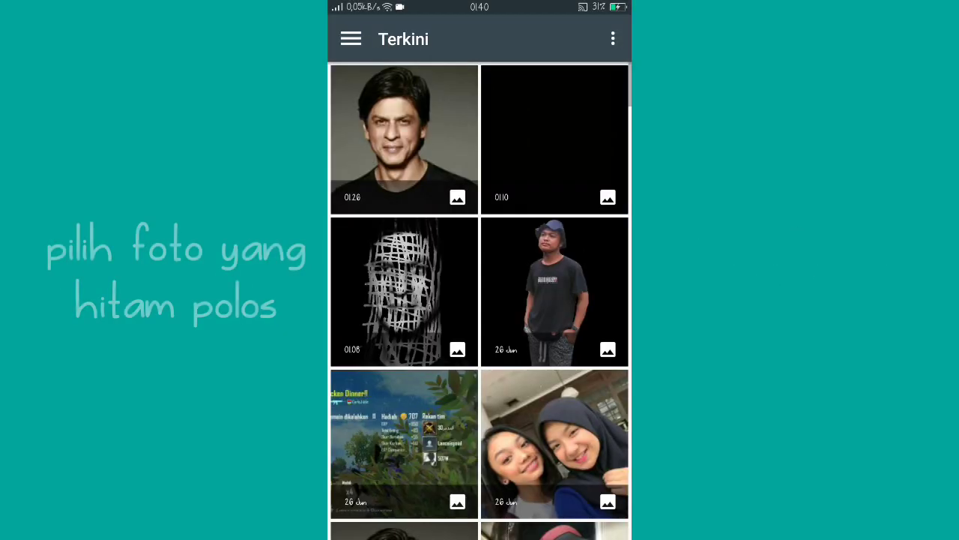
click(519, 166)
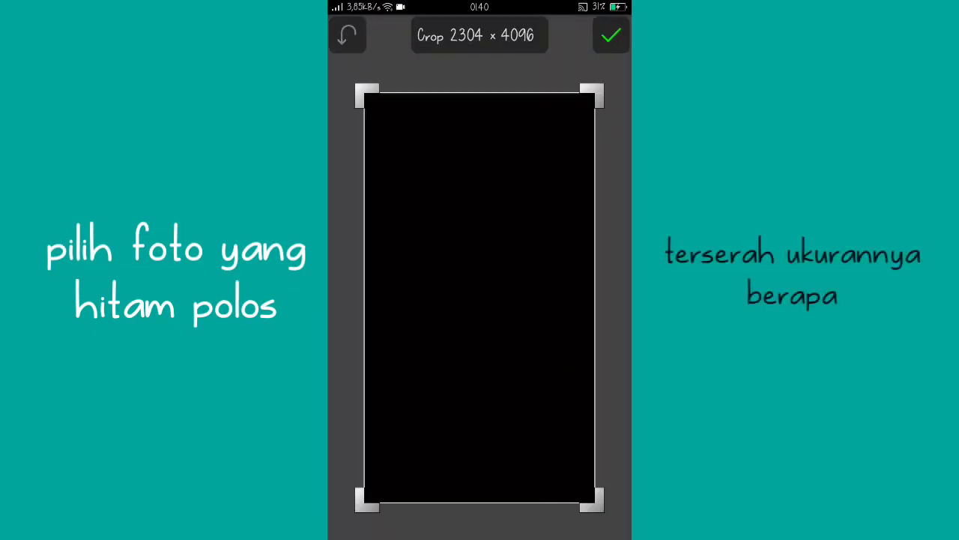
drag(431, 501, 428, 302)
click(612, 35)
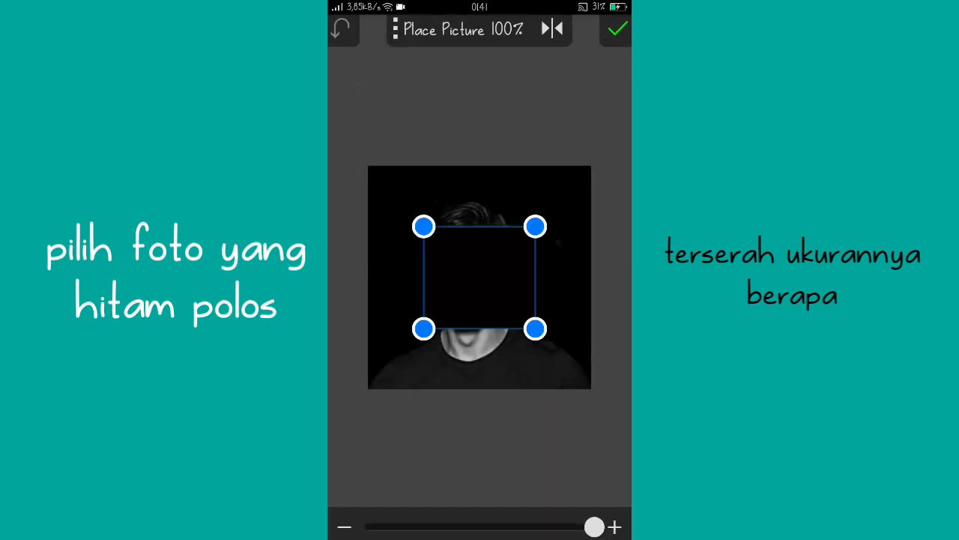
drag(551, 344, 590, 394)
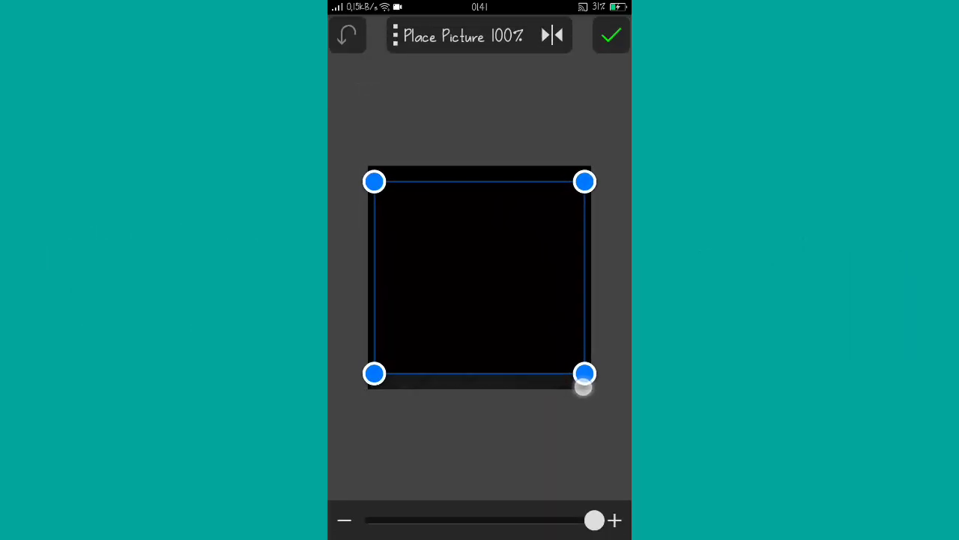
drag(537, 293, 538, 301)
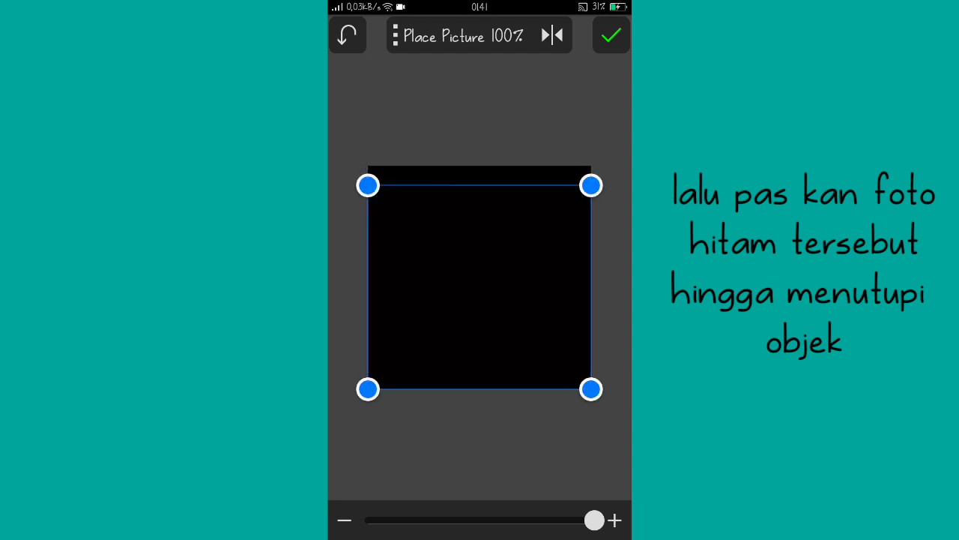
click(612, 35)
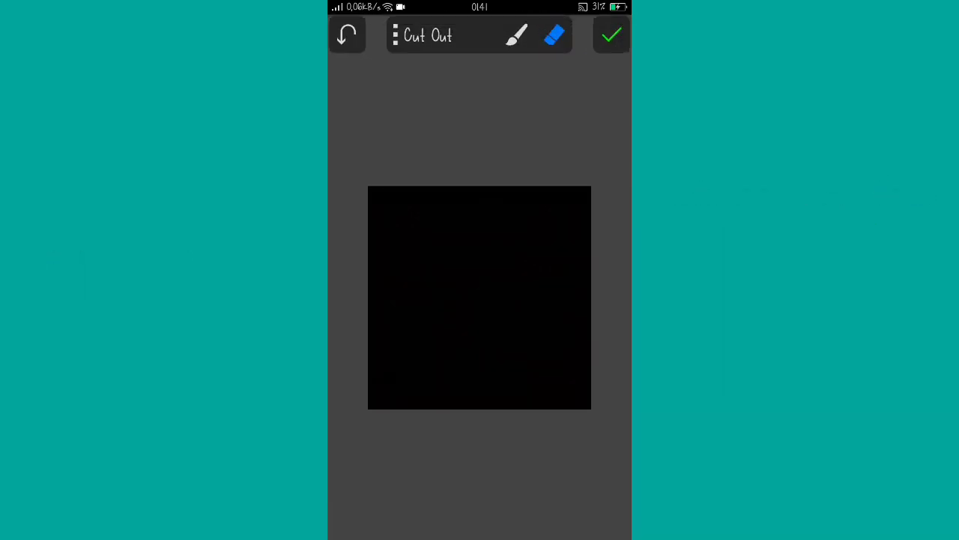
Step: Shrink the Cut Out eraser to size 1 and scratch lines revealing the face, neck and shoulders
click(555, 35)
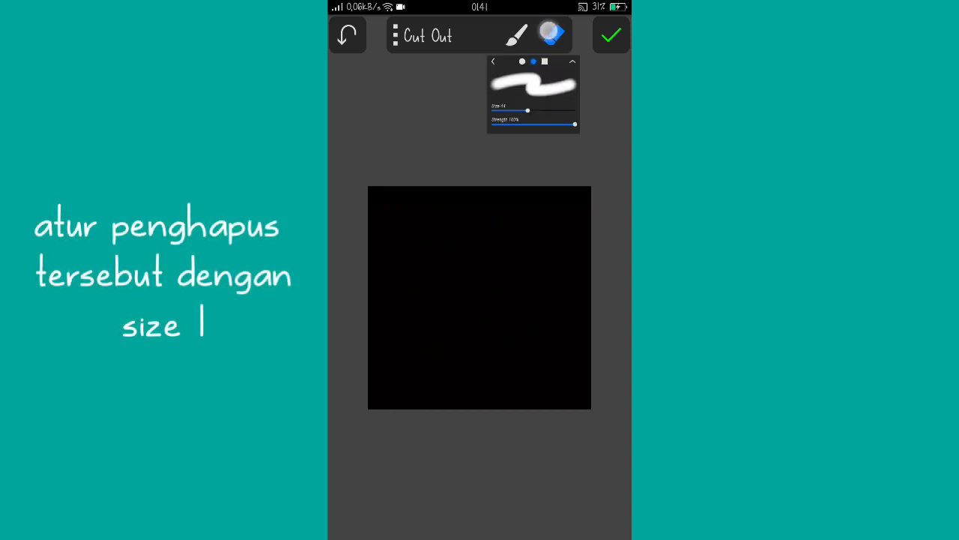
drag(483, 205, 366, 206)
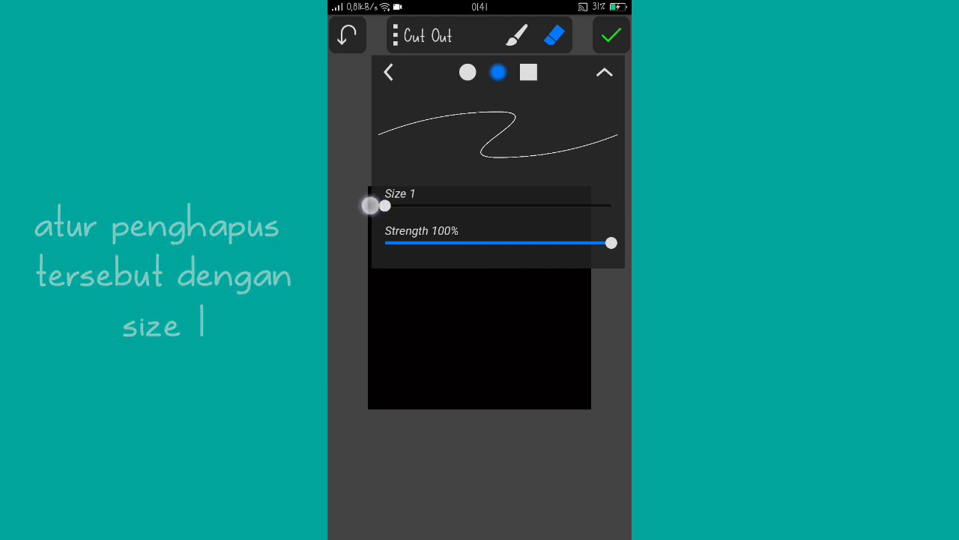
click(552, 35)
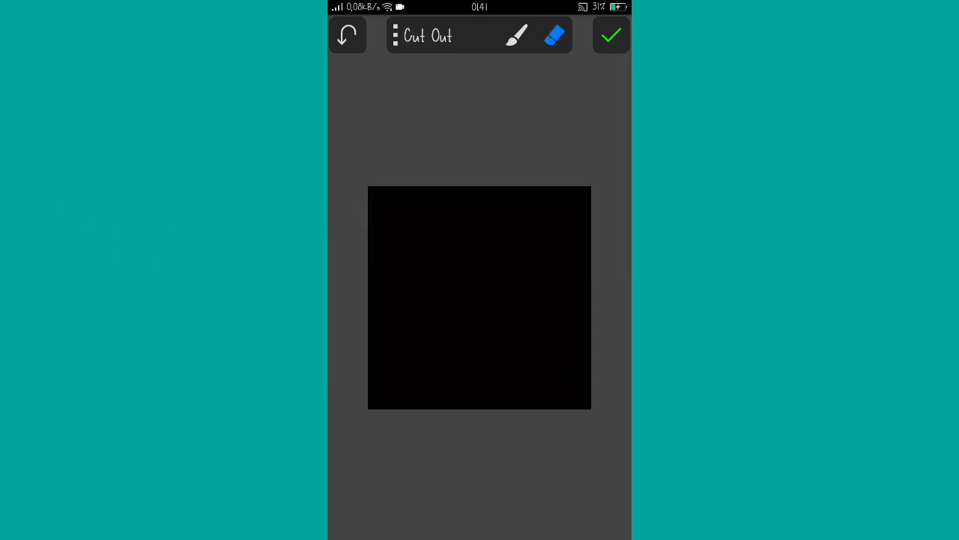
scroll(482, 298, up, 2)
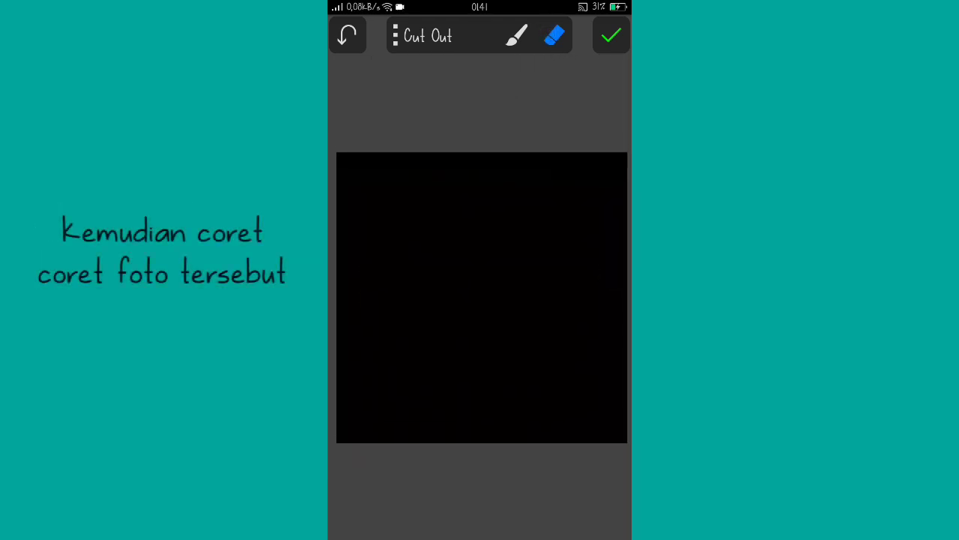
mouse_move(471, 271)
mouse_down()
mouse_move(513, 252)
mouse_move(454, 287)
mouse_move(443, 337)
mouse_move(475, 307)
mouse_move(503, 341)
mouse_move(496, 383)
mouse_move(511, 291)
mouse_move(450, 289)
mouse_move(437, 368)
mouse_move(362, 421)
mouse_up()
mouse_move(429, 398)
mouse_down()
mouse_move(413, 381)
mouse_move(465, 422)
mouse_move(555, 420)
mouse_move(585, 444)
mouse_up()
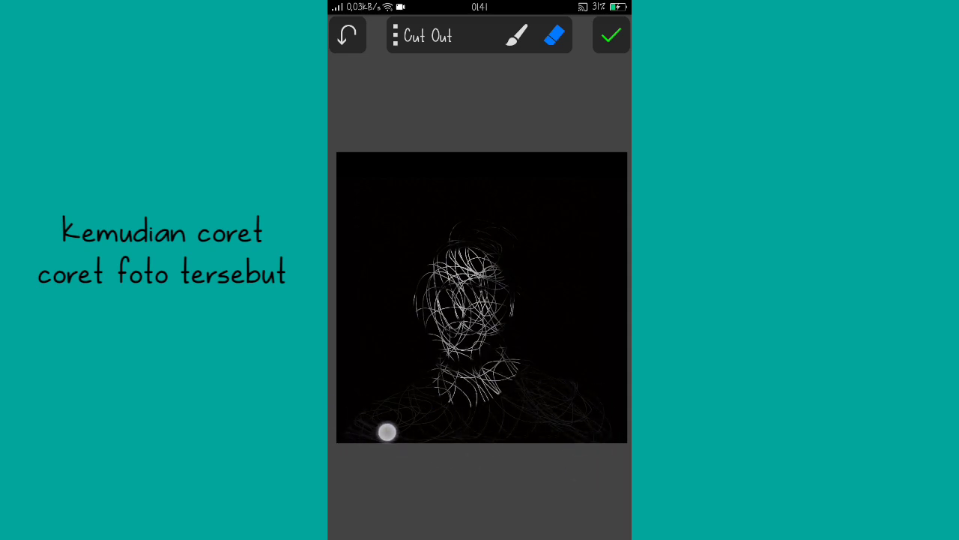
drag(387, 432, 381, 318)
mouse_move(376, 396)
mouse_down()
mouse_move(390, 422)
mouse_move(424, 308)
mouse_move(417, 240)
mouse_move(412, 249)
mouse_move(441, 307)
mouse_move(457, 272)
mouse_move(488, 328)
mouse_move(437, 382)
mouse_move(486, 425)
mouse_move(532, 398)
mouse_move(604, 412)
mouse_move(485, 445)
mouse_move(515, 388)
mouse_move(441, 247)
mouse_move(457, 207)
mouse_move(580, 413)
mouse_move(531, 445)
mouse_move(512, 441)
mouse_move(482, 365)
mouse_move(409, 272)
mouse_move(475, 246)
mouse_move(505, 268)
mouse_up()
Step: Add more scribbles over the hair, face, chin and bottom edge, then apply without saving the cutout
mouse_move(488, 323)
mouse_down()
mouse_move(377, 381)
mouse_move(428, 449)
mouse_up()
scroll(480, 326, up, 2)
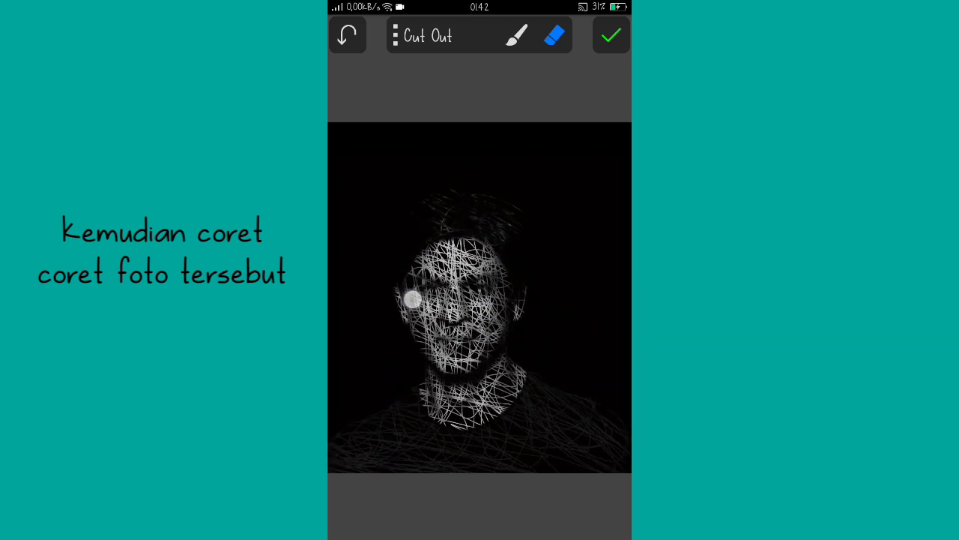
mouse_move(411, 298)
mouse_down()
mouse_move(400, 306)
mouse_move(439, 244)
mouse_move(495, 217)
mouse_move(457, 243)
mouse_move(488, 268)
mouse_up()
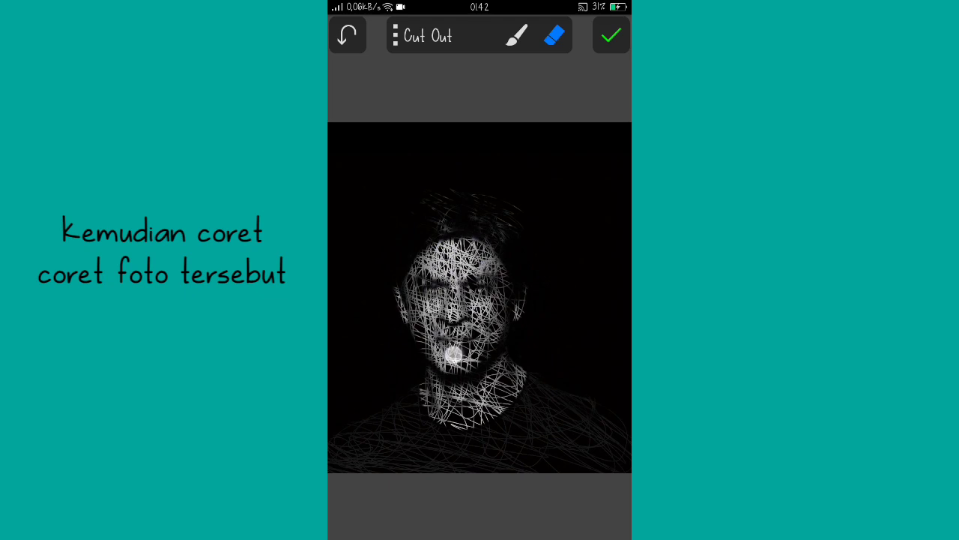
mouse_move(454, 354)
mouse_down()
mouse_move(496, 274)
mouse_move(424, 364)
mouse_move(525, 373)
mouse_move(575, 400)
mouse_up()
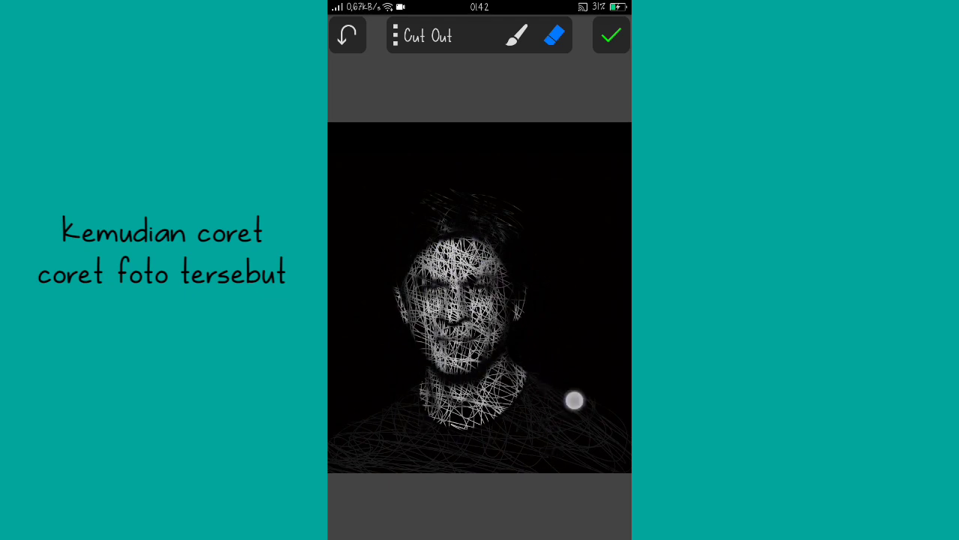
scroll(480, 300, down, 2)
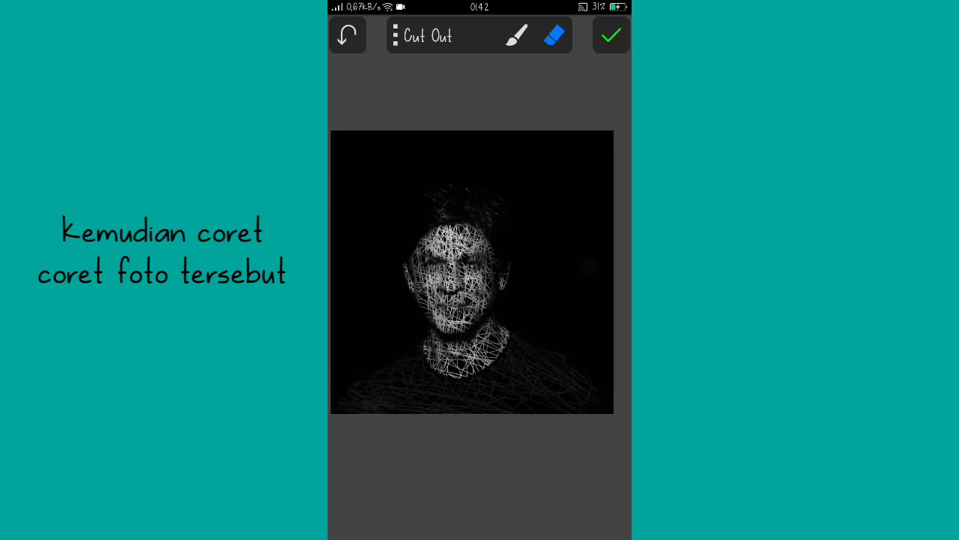
mouse_move(521, 435)
mouse_down()
mouse_move(575, 431)
mouse_move(590, 393)
mouse_up()
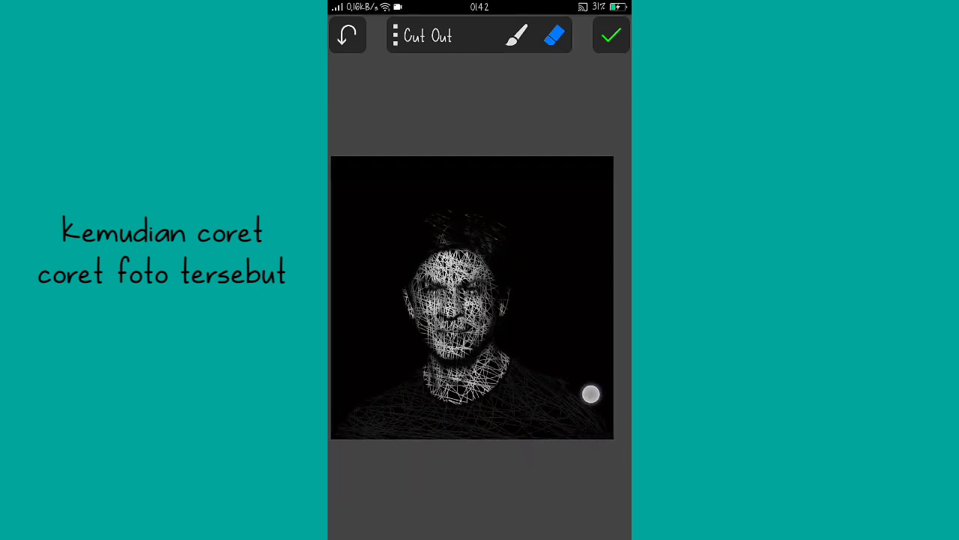
mouse_move(590, 480)
mouse_down()
mouse_move(360, 424)
mouse_move(448, 433)
mouse_up()
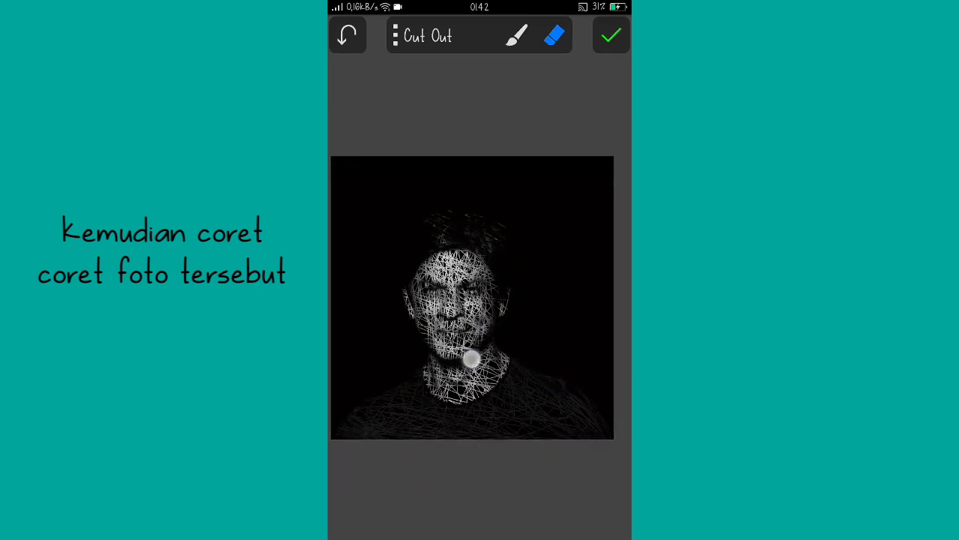
mouse_move(471, 360)
mouse_down()
mouse_move(480, 310)
mouse_move(428, 338)
mouse_move(437, 293)
mouse_up()
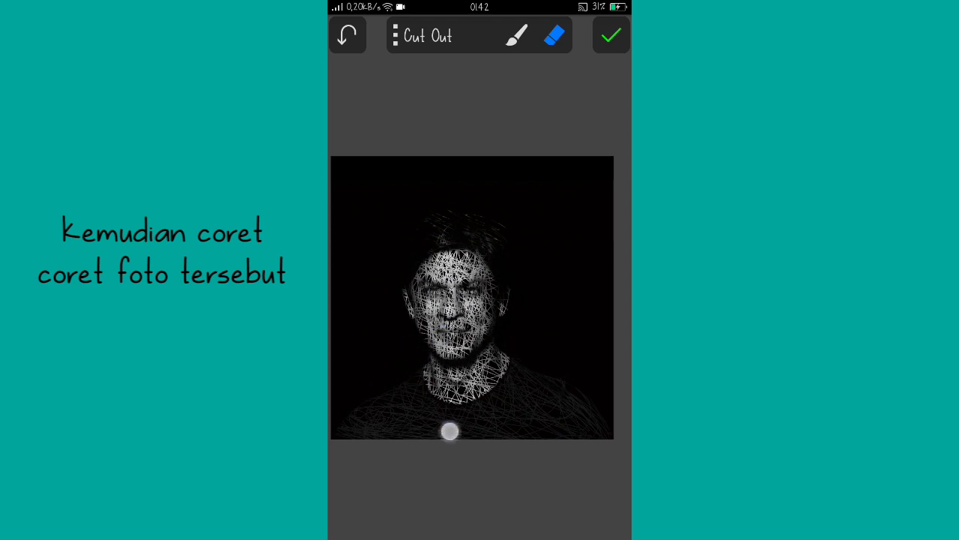
drag(542, 405, 406, 409)
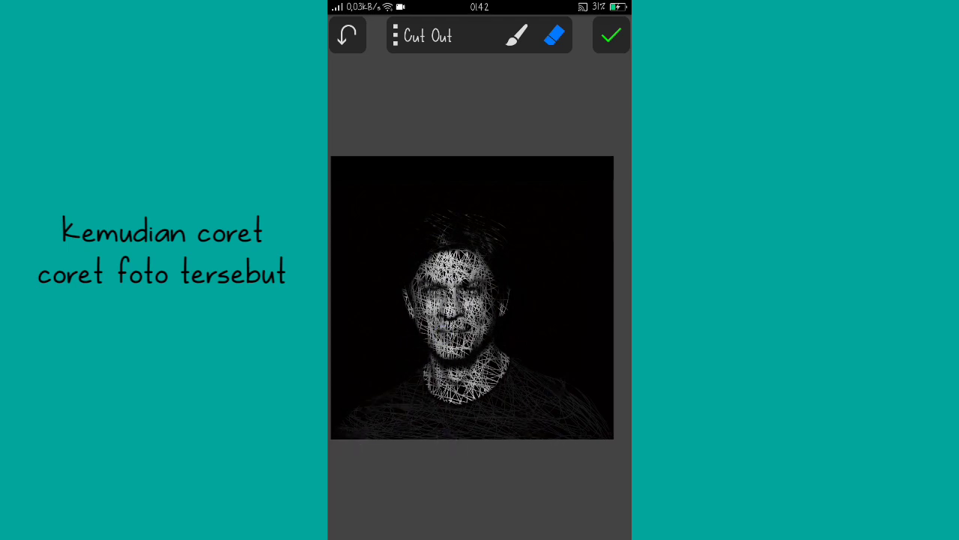
click(611, 36)
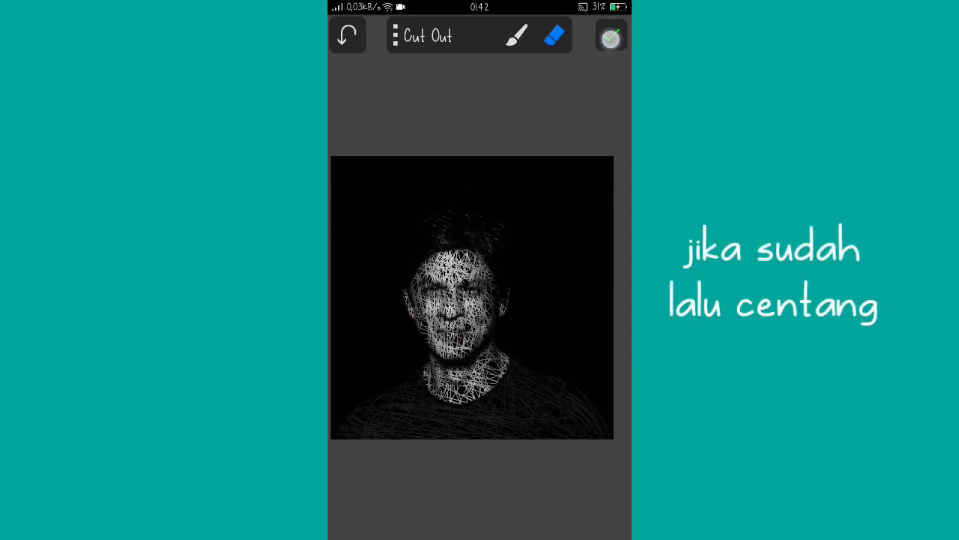
click(381, 332)
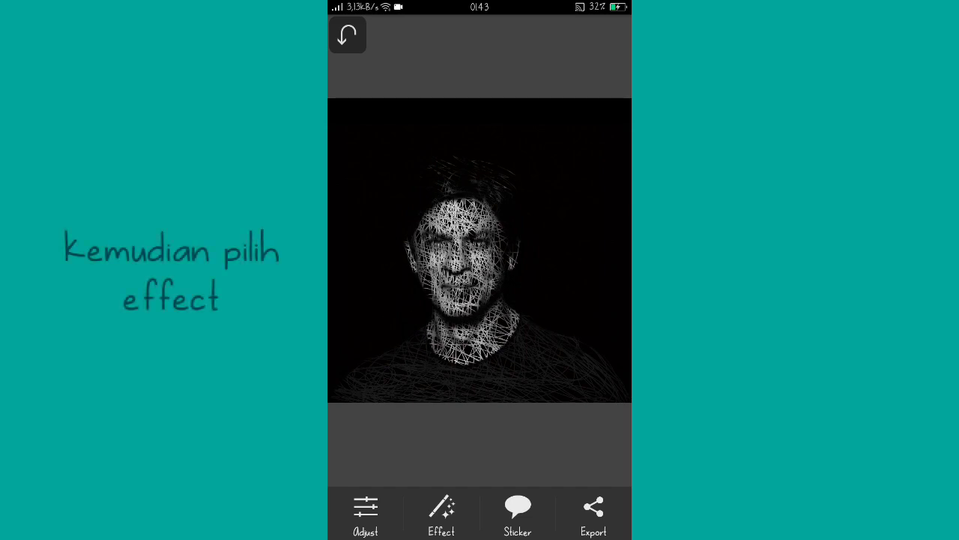
Step: Open the Paint tool and sample a near-black brush colour from the dark shoulder area
click(440, 514)
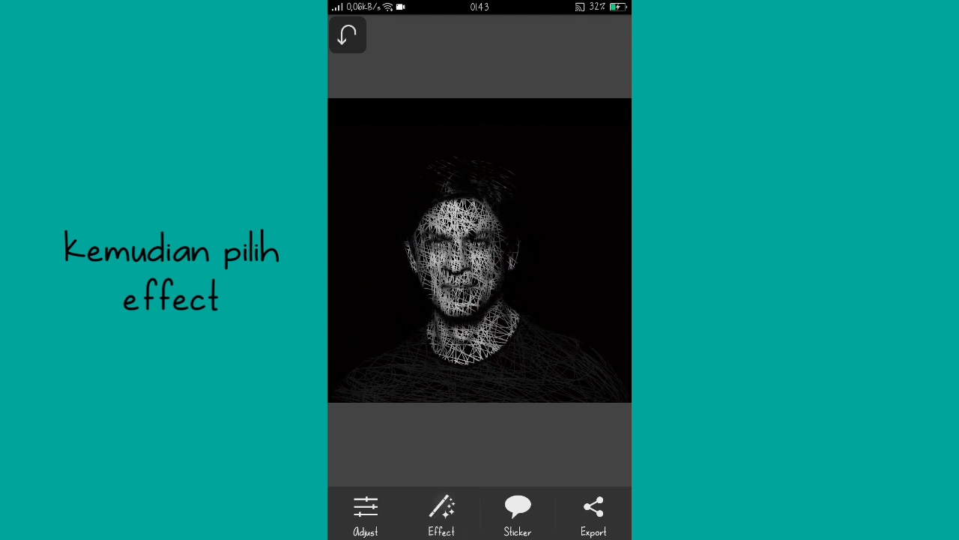
click(402, 79)
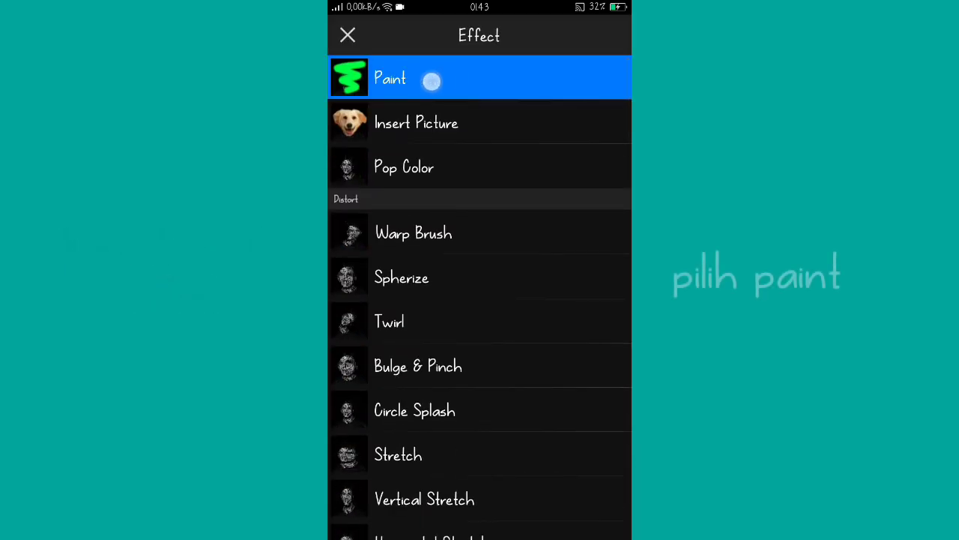
click(463, 36)
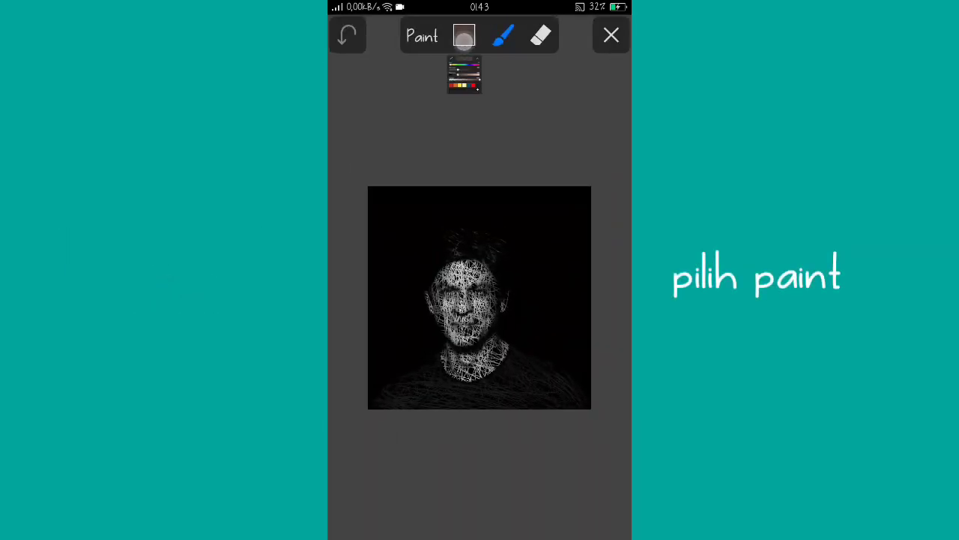
click(365, 80)
scroll(487, 258, up, 2)
scroll(487, 258, up, 2)
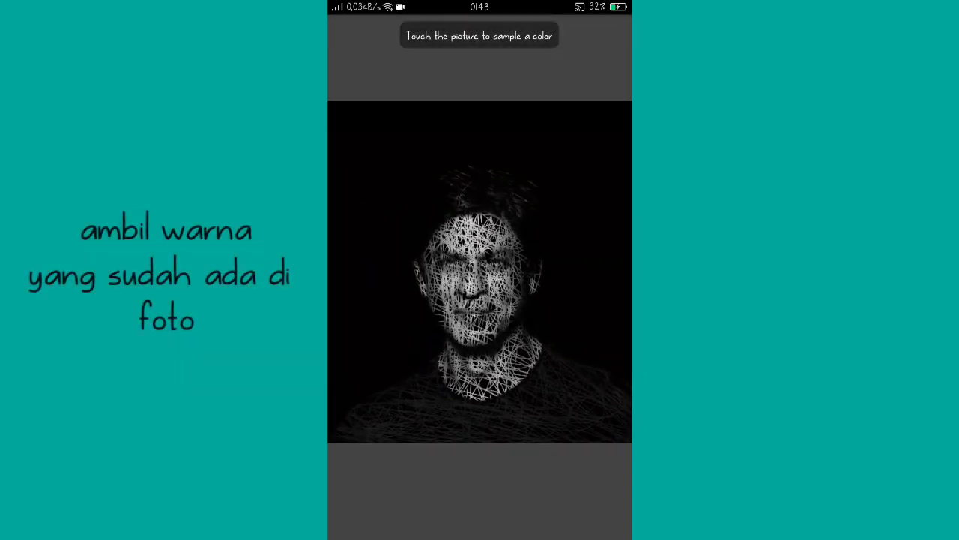
scroll(485, 303, up, 3)
scroll(487, 323, up, 3)
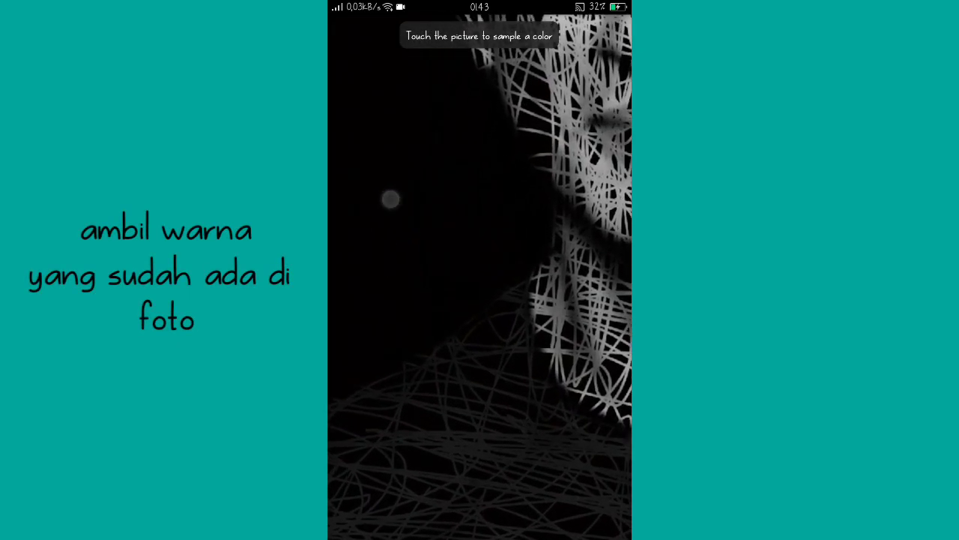
drag(455, 332, 466, 370)
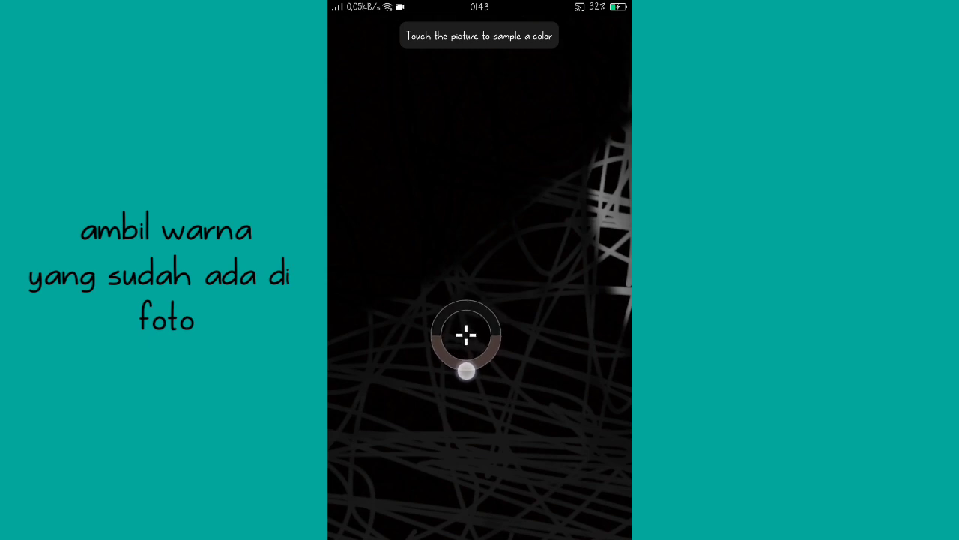
scroll(488, 344, down, 2)
scroll(502, 360, down, 2)
scroll(502, 360, down, 2)
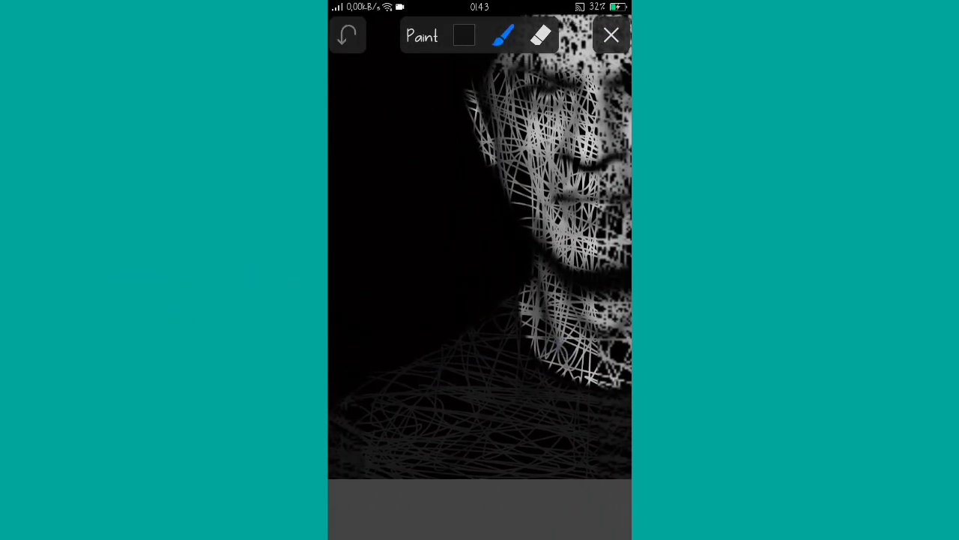
Step: Paint a trial dark stroke, erase the smudge, and switch back to painting
mouse_move(477, 358)
mouse_down()
mouse_move(432, 352)
mouse_move(391, 371)
mouse_move(401, 332)
mouse_move(439, 343)
mouse_move(480, 337)
mouse_move(479, 351)
mouse_move(367, 297)
mouse_up()
click(541, 36)
drag(387, 372, 397, 385)
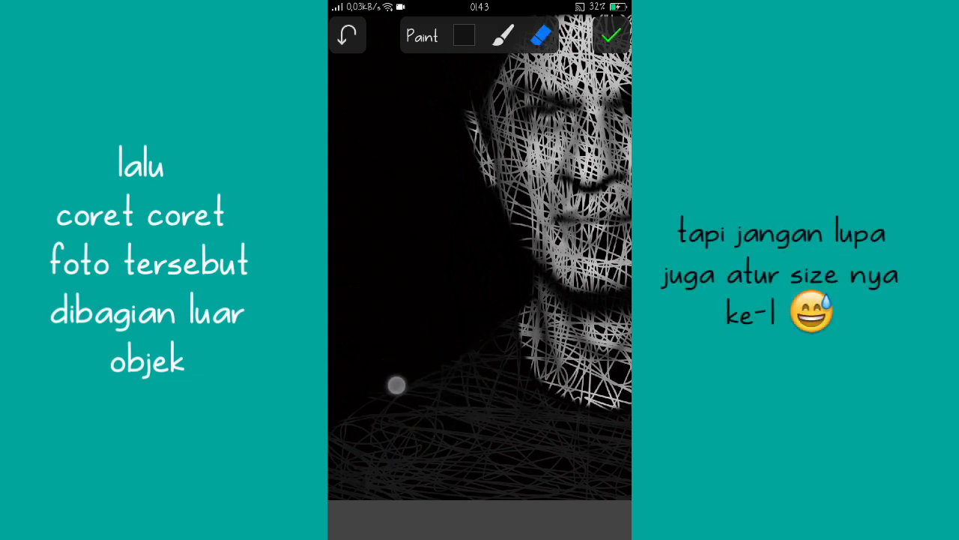
scroll(478, 287, down, 5)
click(498, 36)
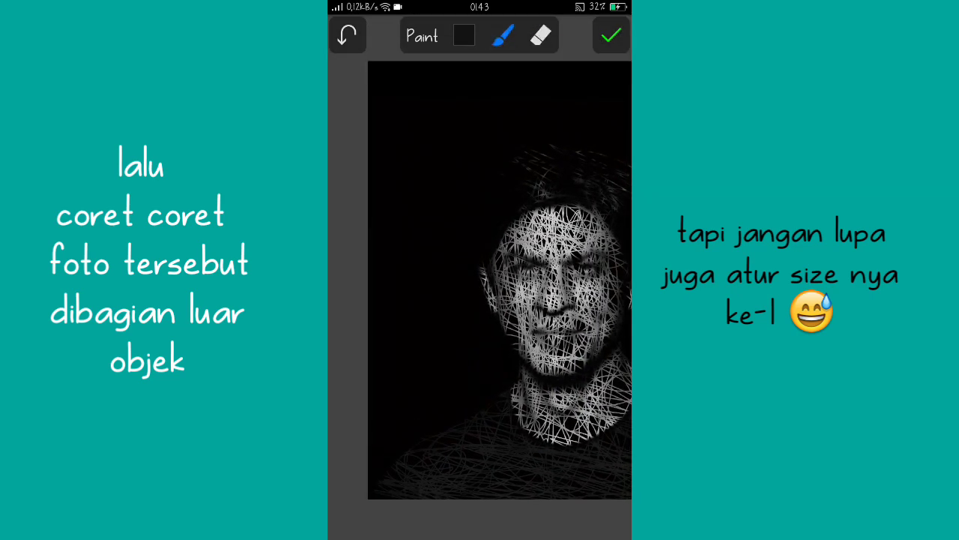
Step: Shrink the paint brush size to 1 in the brush settings
click(504, 36)
click(589, 245)
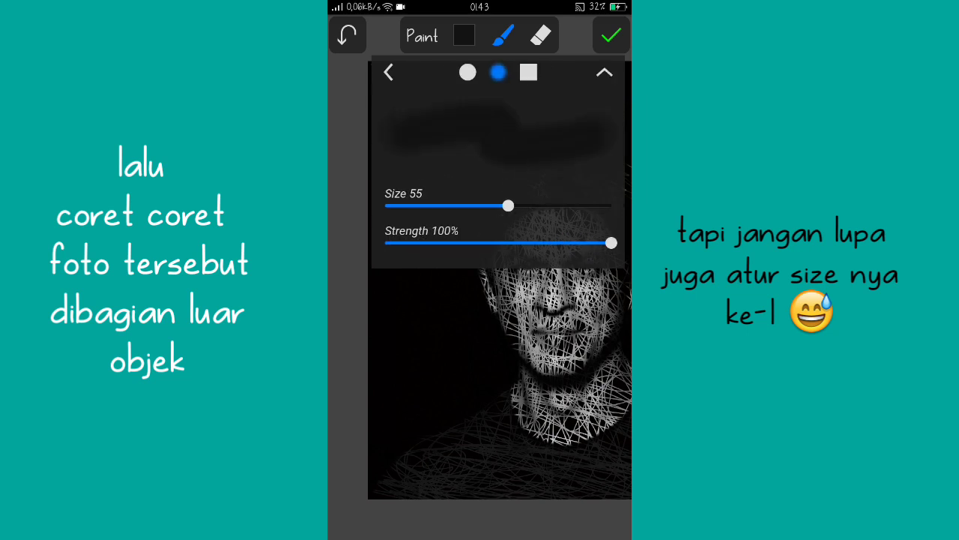
mouse_move(502, 213)
mouse_down()
mouse_move(574, 207)
mouse_move(368, 220)
mouse_move(385, 210)
mouse_up()
drag(404, 347, 417, 317)
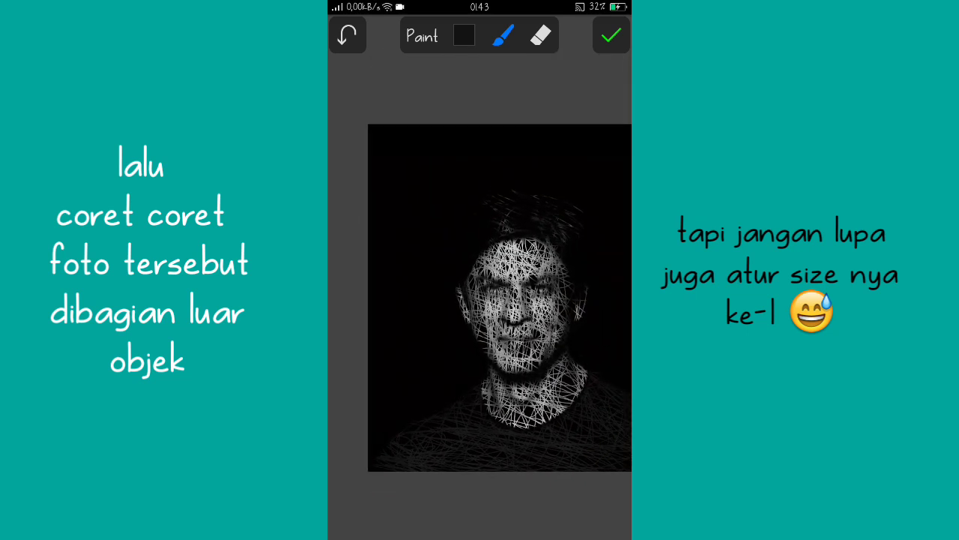
Step: Scribble faint thin lines in the lower-left background and around the face, neck and hair
mouse_move(397, 444)
mouse_down()
mouse_move(401, 430)
mouse_move(424, 420)
mouse_move(471, 433)
mouse_move(435, 394)
mouse_up()
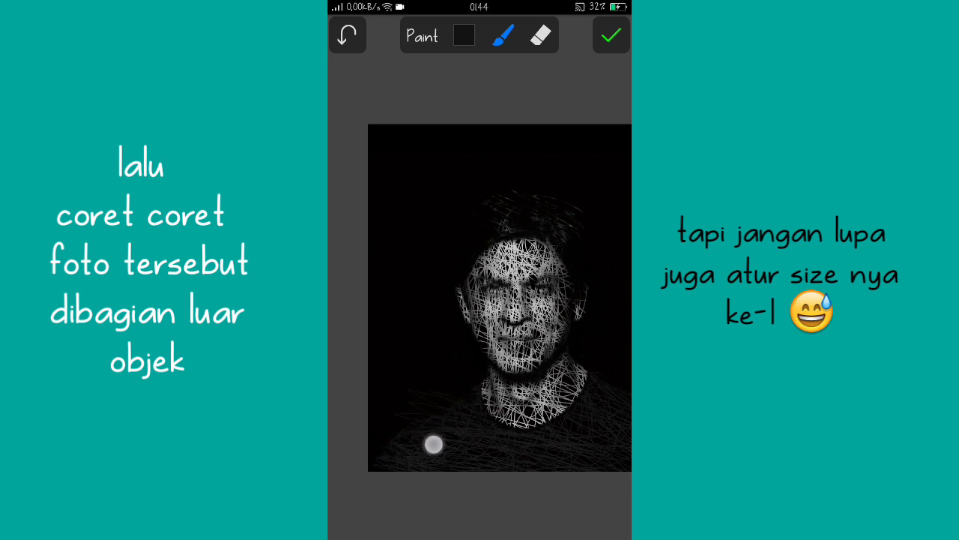
drag(380, 455, 458, 385)
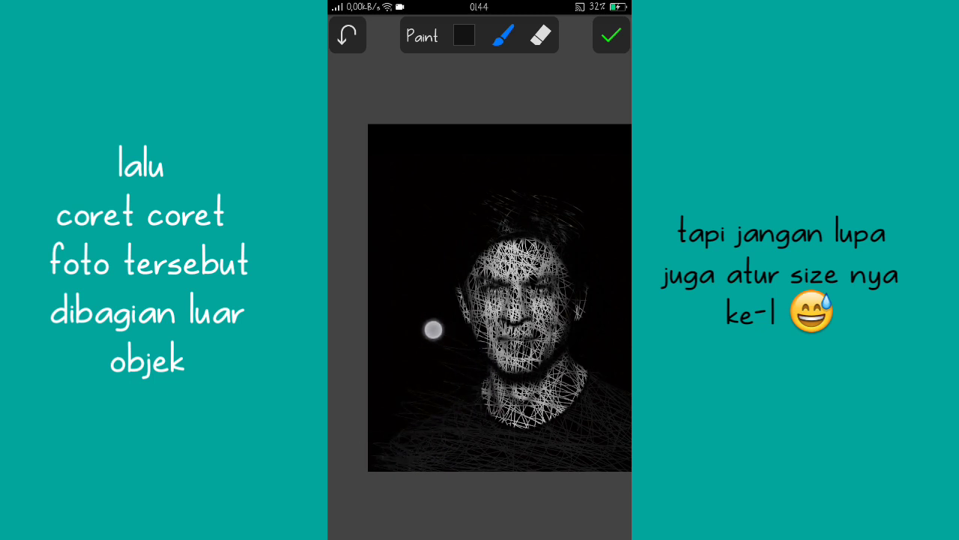
mouse_move(433, 329)
mouse_down()
mouse_move(470, 332)
mouse_move(463, 317)
mouse_up()
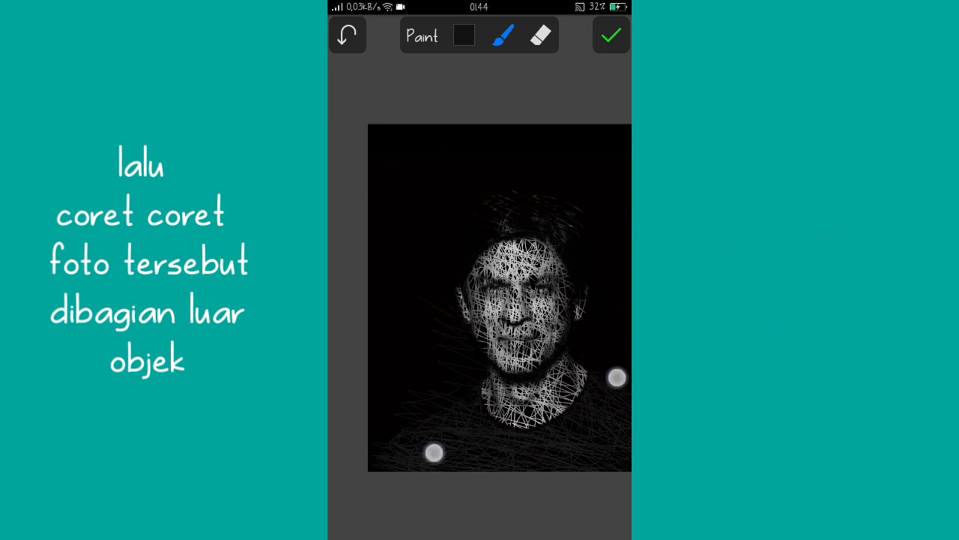
scroll(525, 413, up, 2)
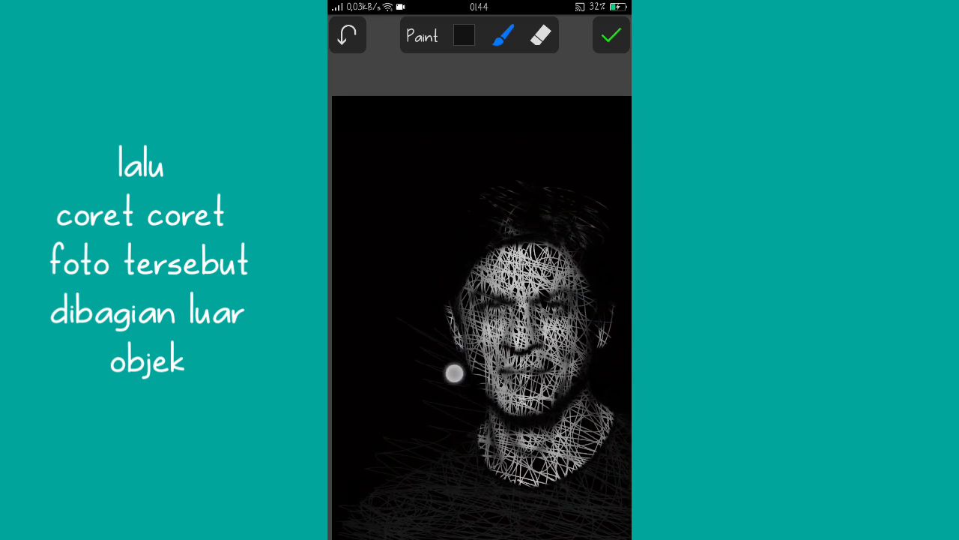
mouse_move(445, 360)
mouse_down()
mouse_move(430, 322)
mouse_move(446, 253)
mouse_up()
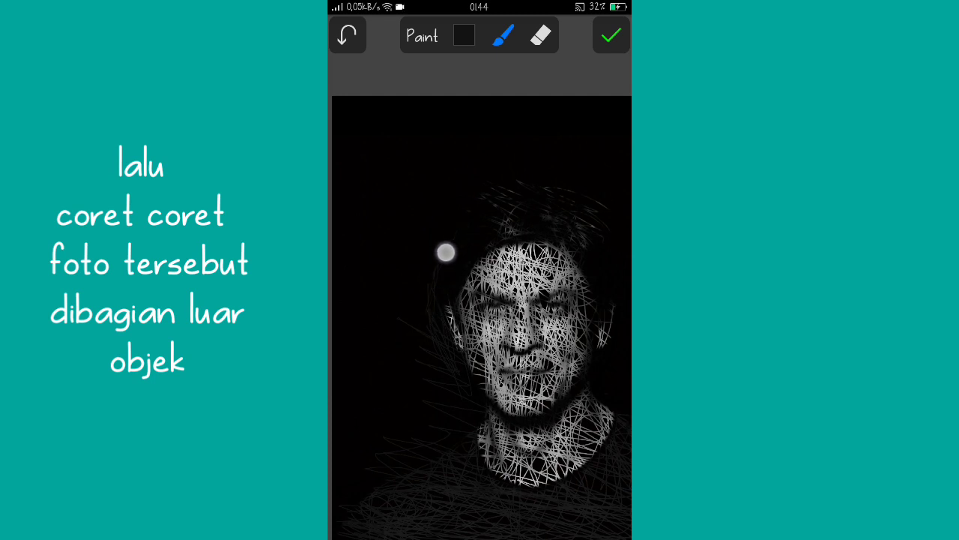
scroll(464, 322, down, 2)
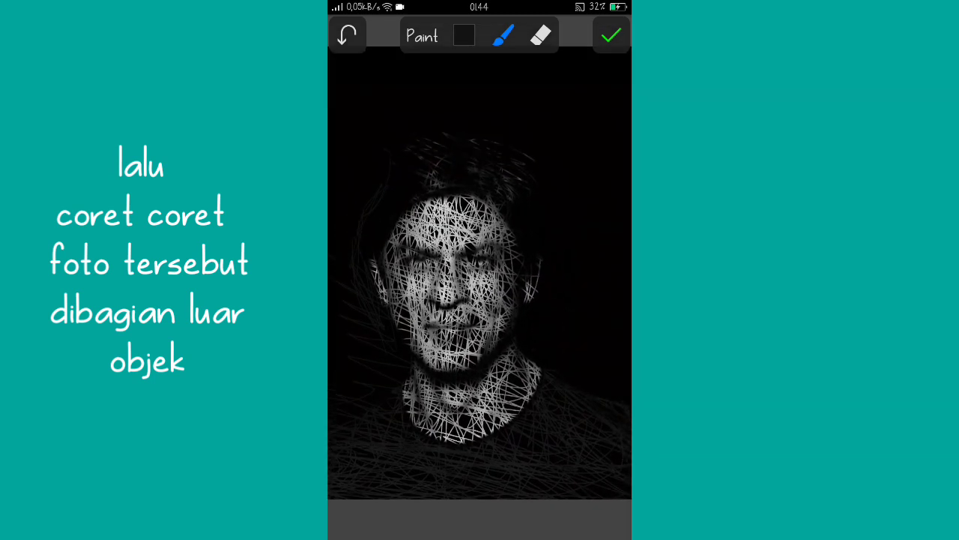
mouse_move(545, 362)
mouse_down()
mouse_move(570, 367)
mouse_move(539, 336)
mouse_up()
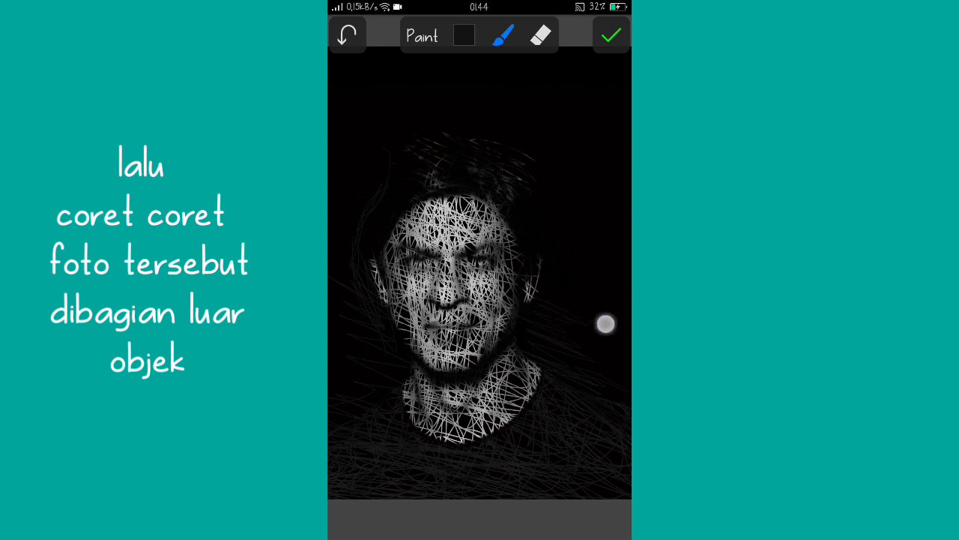
drag(593, 284, 519, 206)
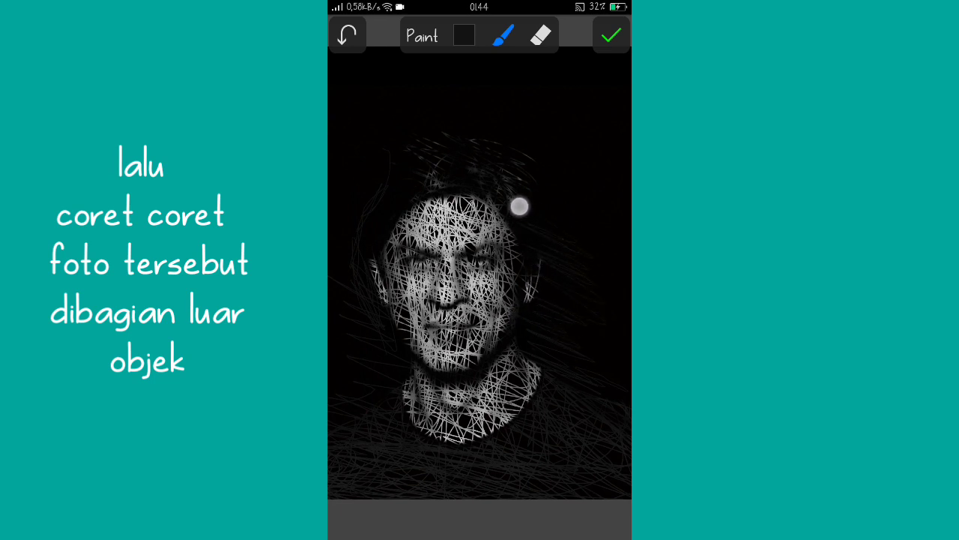
drag(532, 173, 473, 121)
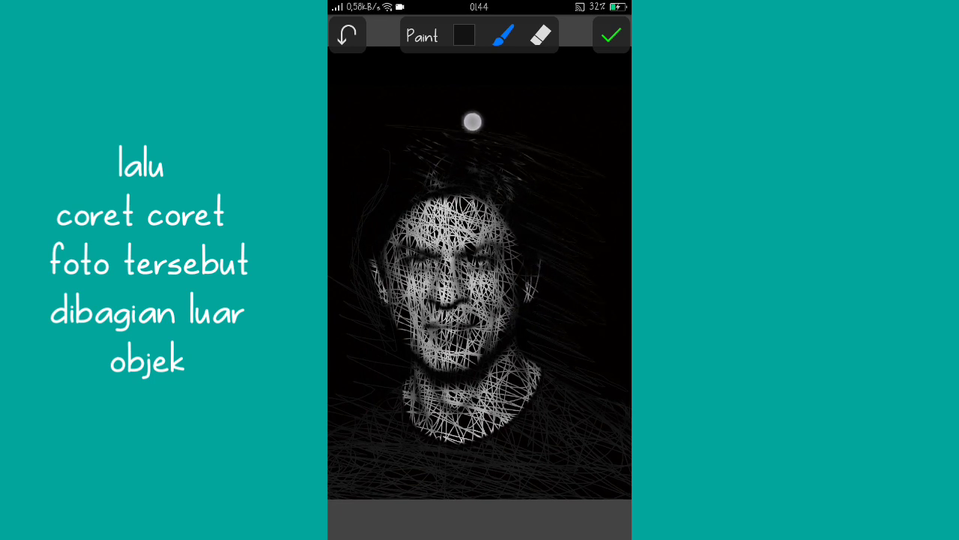
scroll(480, 270, down, 2)
drag(449, 208, 486, 209)
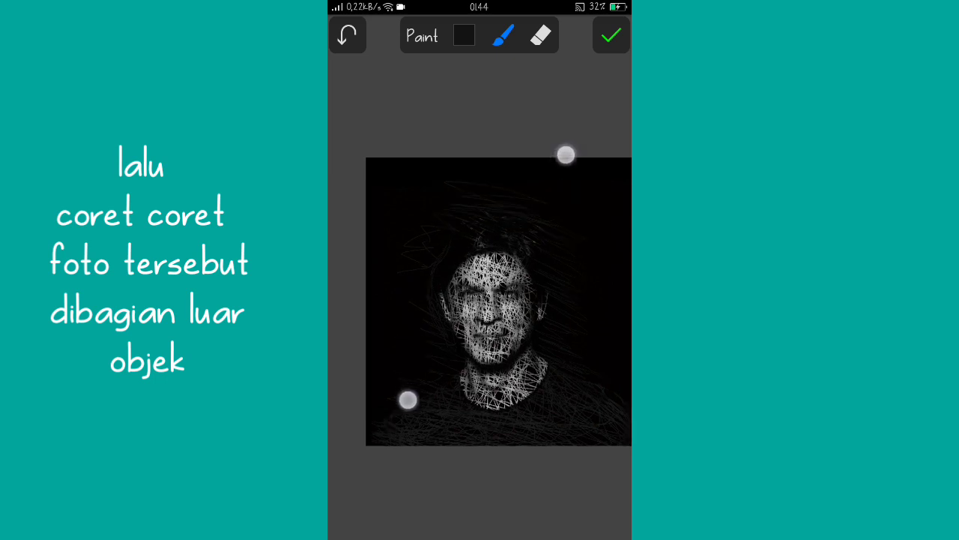
Step: Add more faint scribbles left of the face and across the upper and lower-left background
scroll(486, 276, up, 2)
drag(439, 317, 439, 304)
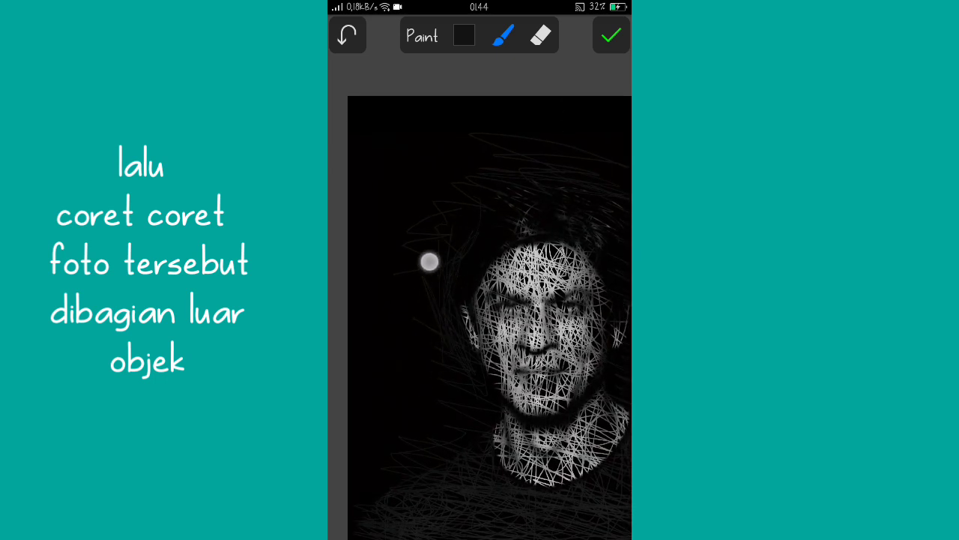
mouse_move(412, 270)
mouse_down()
mouse_move(446, 400)
mouse_move(402, 399)
mouse_up()
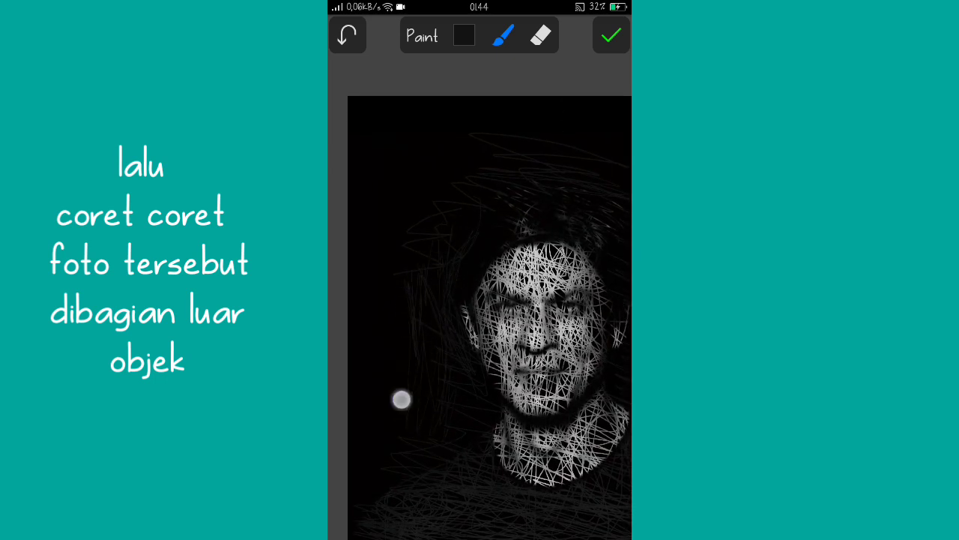
drag(395, 310, 377, 346)
drag(419, 266, 473, 170)
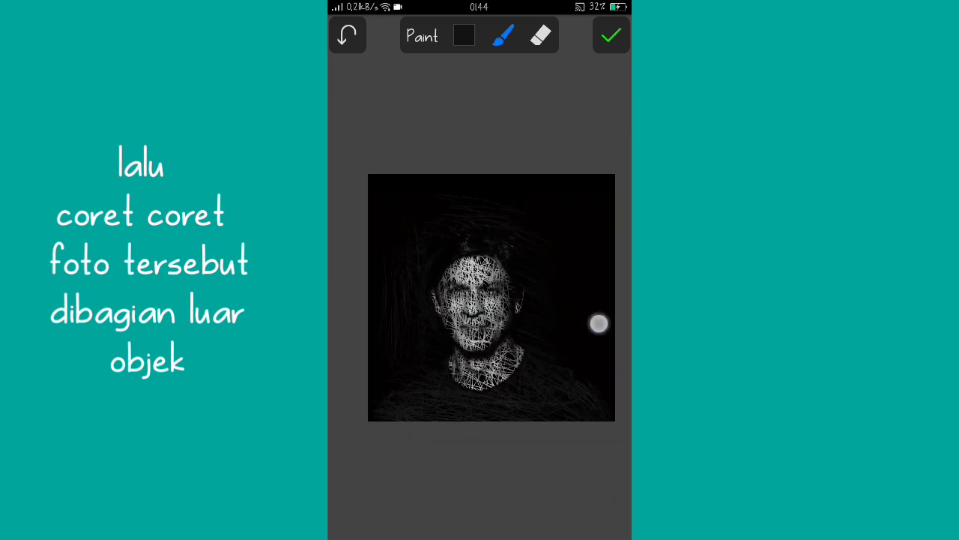
mouse_move(599, 323)
mouse_down()
mouse_move(563, 289)
mouse_move(574, 248)
mouse_move(530, 203)
mouse_move(593, 307)
mouse_move(568, 332)
mouse_move(595, 343)
mouse_move(627, 279)
mouse_up()
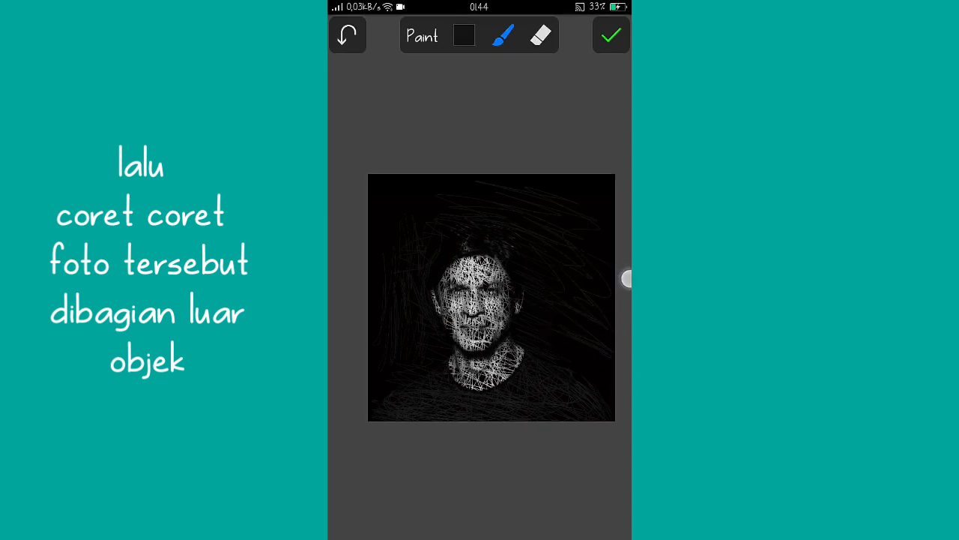
mouse_move(487, 198)
mouse_down()
mouse_move(434, 207)
mouse_move(410, 228)
mouse_up()
mouse_move(395, 357)
mouse_down()
mouse_move(445, 370)
mouse_move(407, 407)
mouse_move(360, 407)
mouse_move(421, 423)
mouse_move(501, 398)
mouse_move(610, 338)
mouse_move(492, 208)
mouse_move(487, 222)
mouse_move(421, 221)
mouse_move(393, 241)
mouse_move(522, 248)
mouse_move(418, 233)
mouse_move(437, 240)
mouse_move(394, 263)
mouse_move(416, 300)
mouse_move(349, 312)
mouse_up()
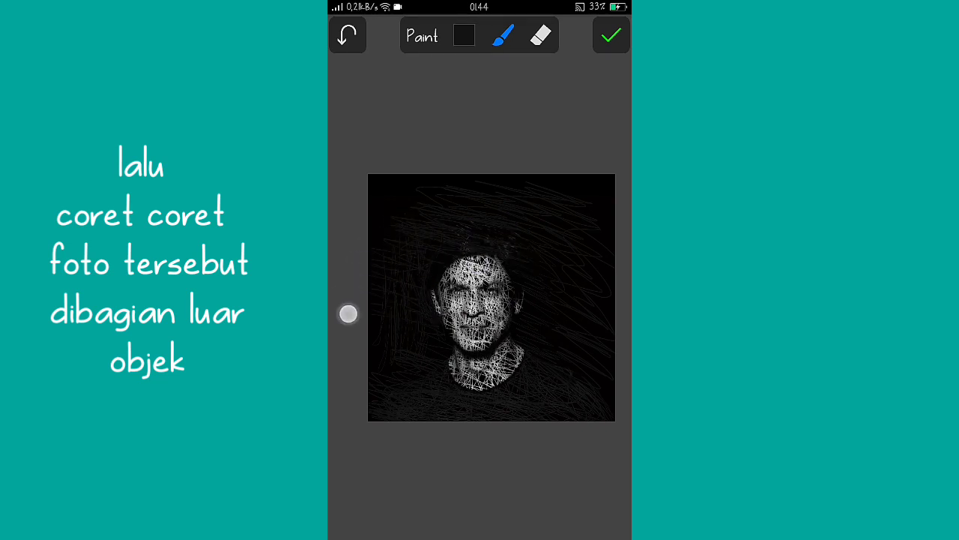
Step: Zoom around the picture and add one last diagonal scribble across the background
scroll(488, 300, up, 2)
scroll(488, 300, up, 2)
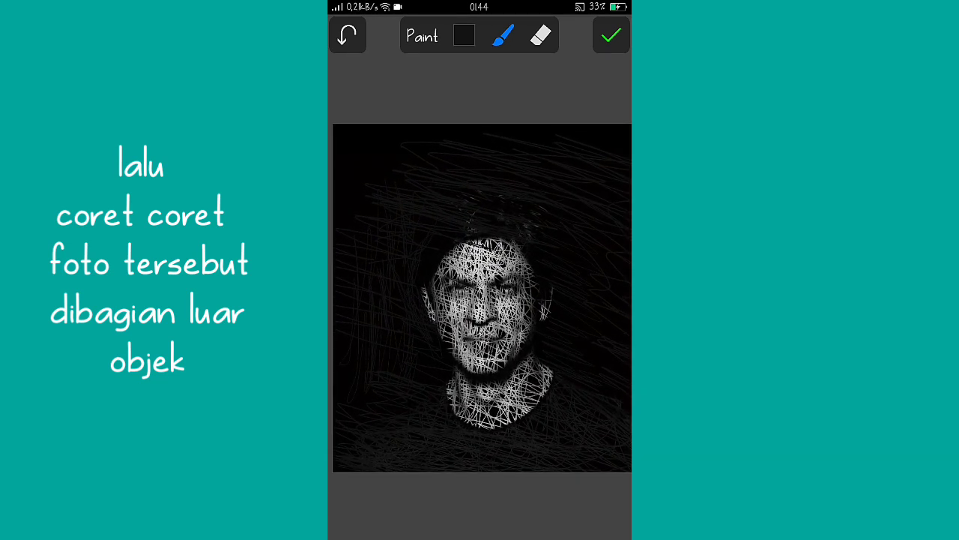
scroll(498, 277, down, 2)
scroll(498, 277, down, 1)
mouse_move(428, 374)
mouse_down()
mouse_move(437, 365)
mouse_move(584, 367)
mouse_move(563, 237)
mouse_up()
scroll(501, 326, up, 1)
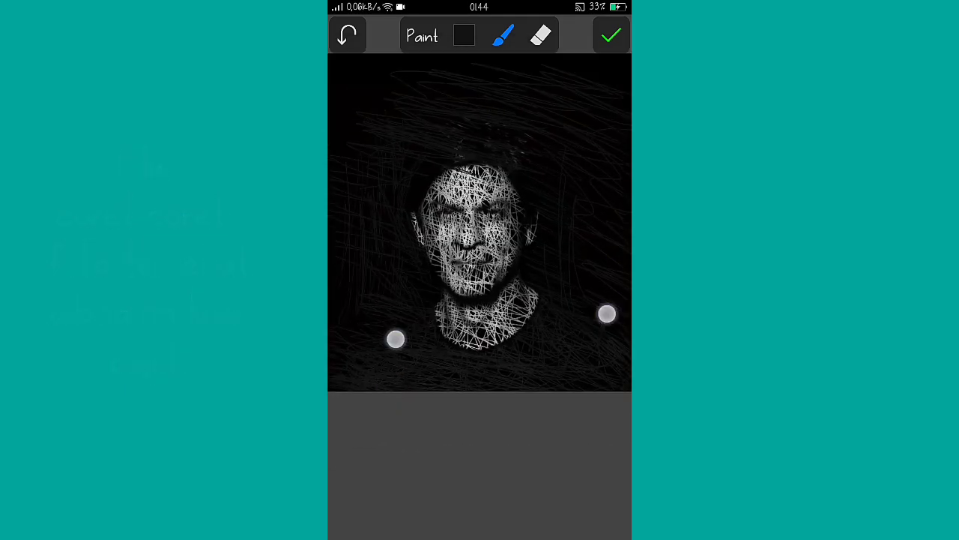
scroll(502, 326, down, 2)
scroll(491, 283, down, 1)
scroll(473, 258, down, 1)
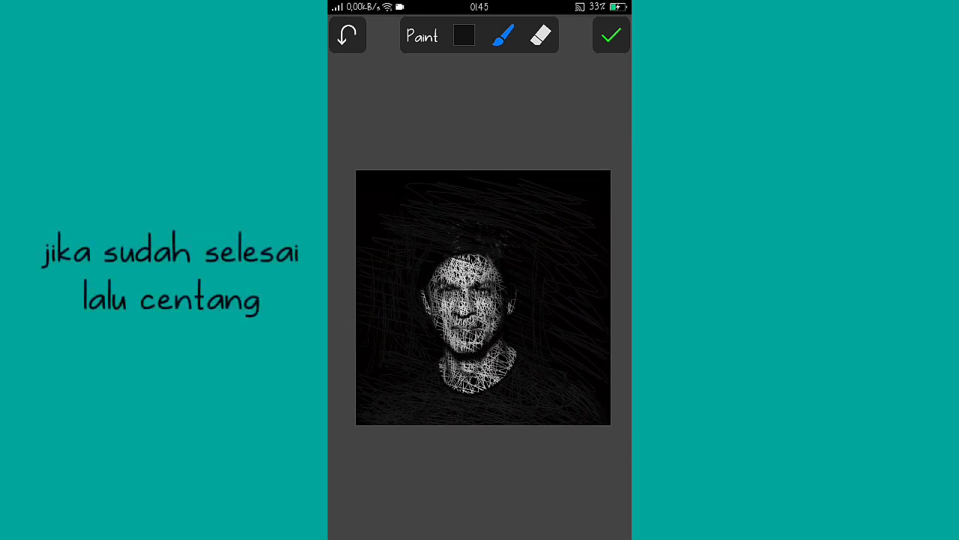
Step: Apply the painted scribbles and export the picture to the PicSayPro album
click(609, 40)
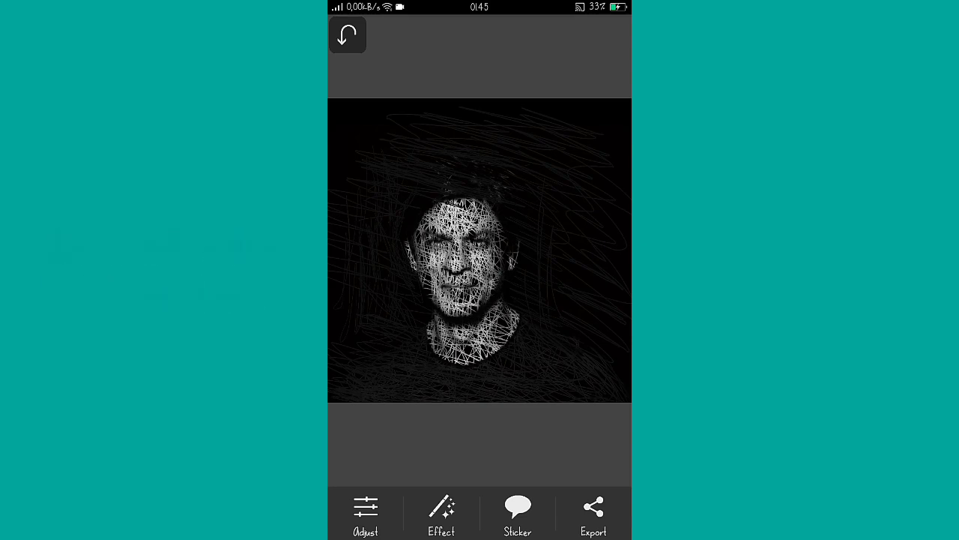
click(590, 509)
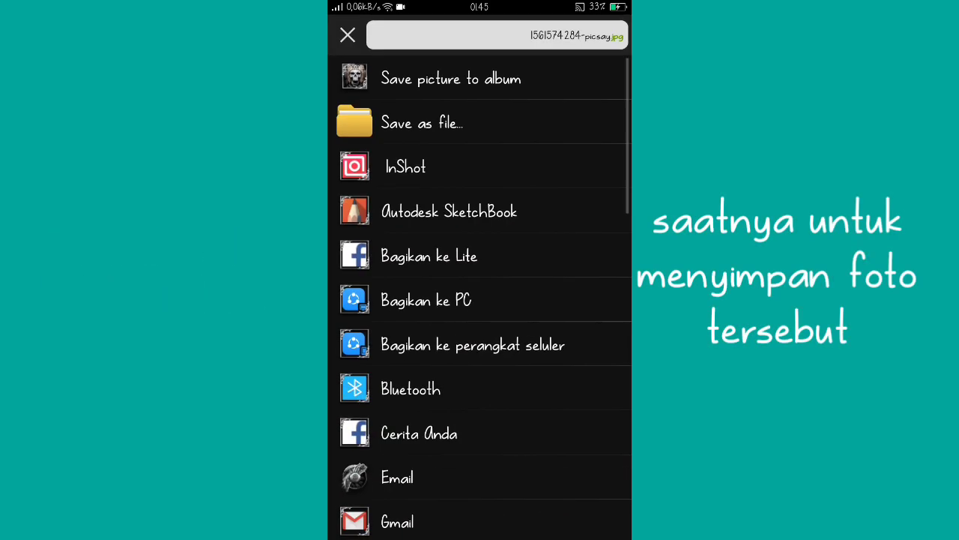
click(589, 84)
click(593, 75)
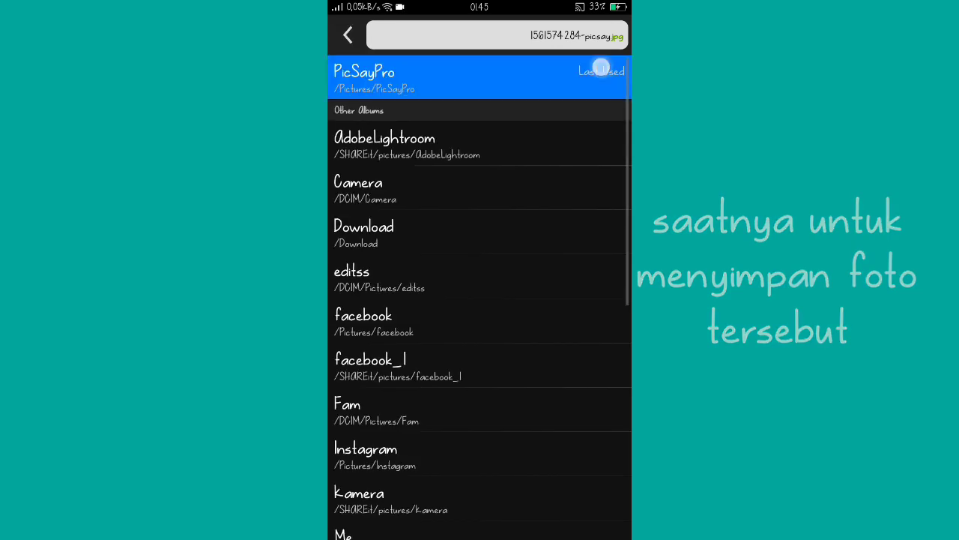